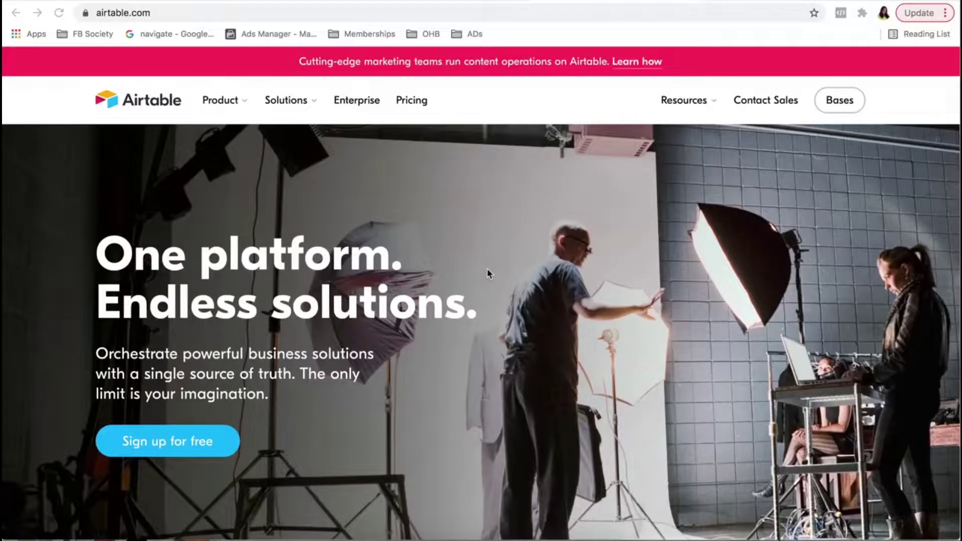
Scroll down the homepage to the testimonial carousel and advance to the fourth quote, from A+E Networks
scroll(498, 365, down, 1)
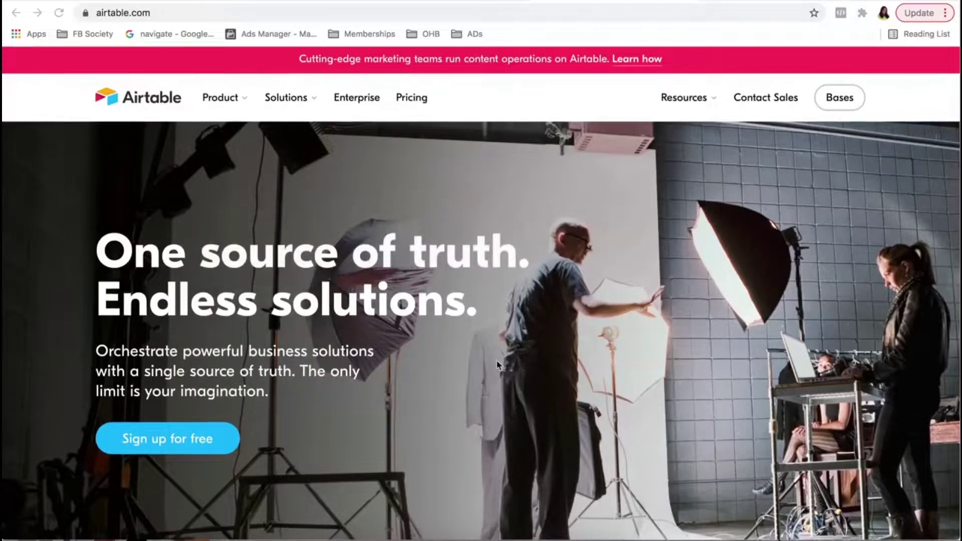
scroll(497, 365, down, 2)
scroll(497, 364, down, 2)
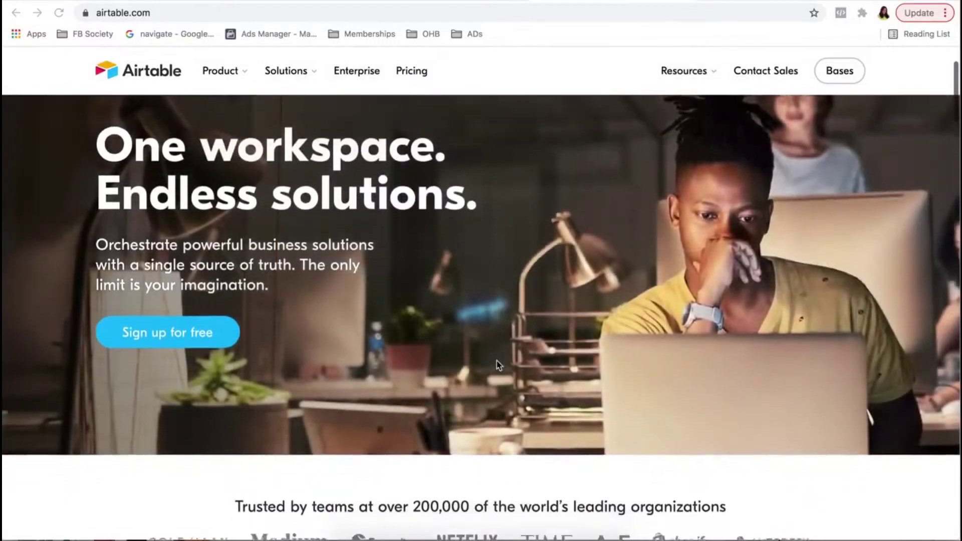
scroll(498, 364, down, 1)
scroll(497, 360, down, 1)
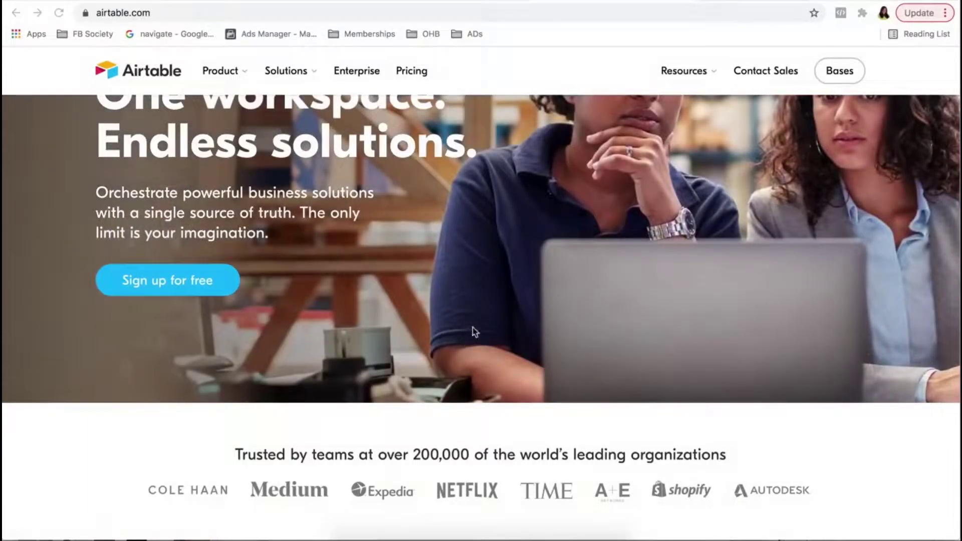
scroll(472, 330, up, 2)
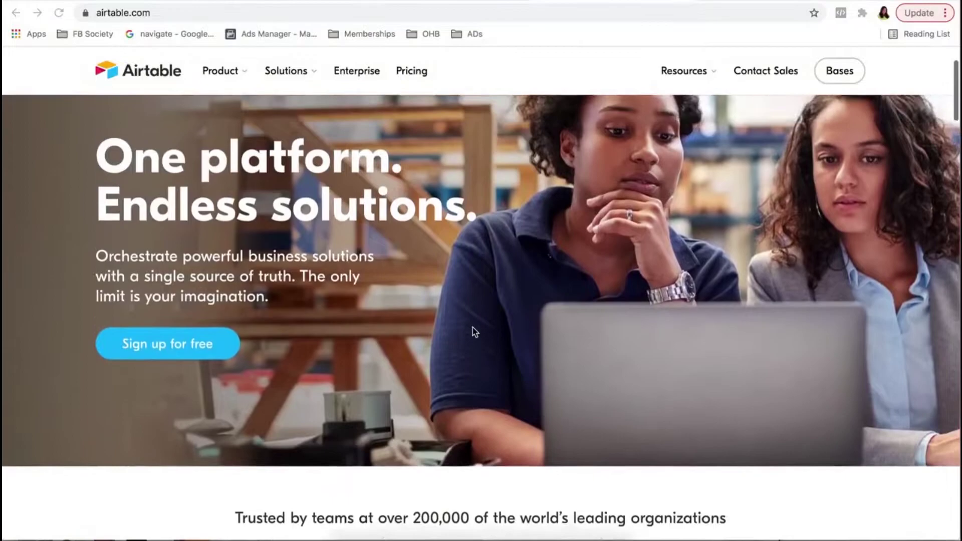
scroll(472, 330, down, 3)
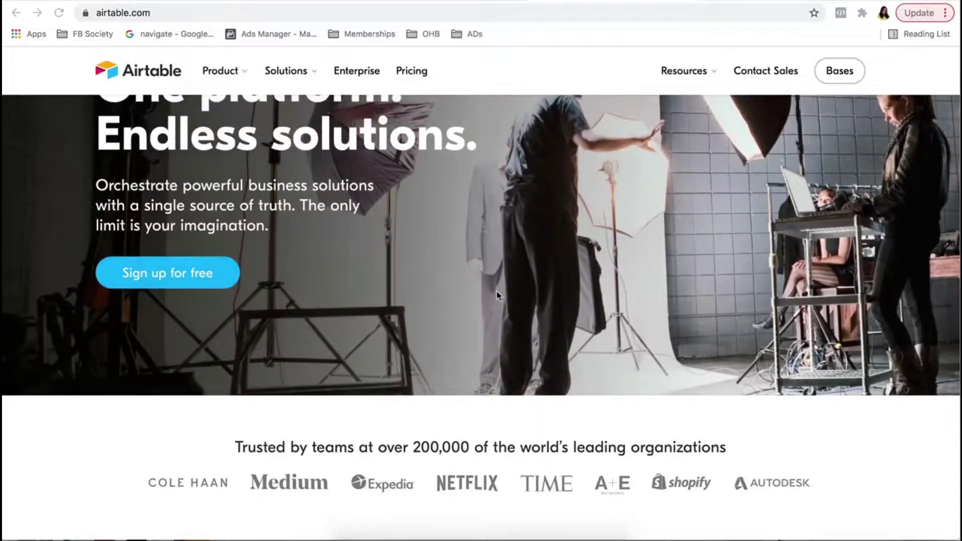
scroll(497, 290, up, 1)
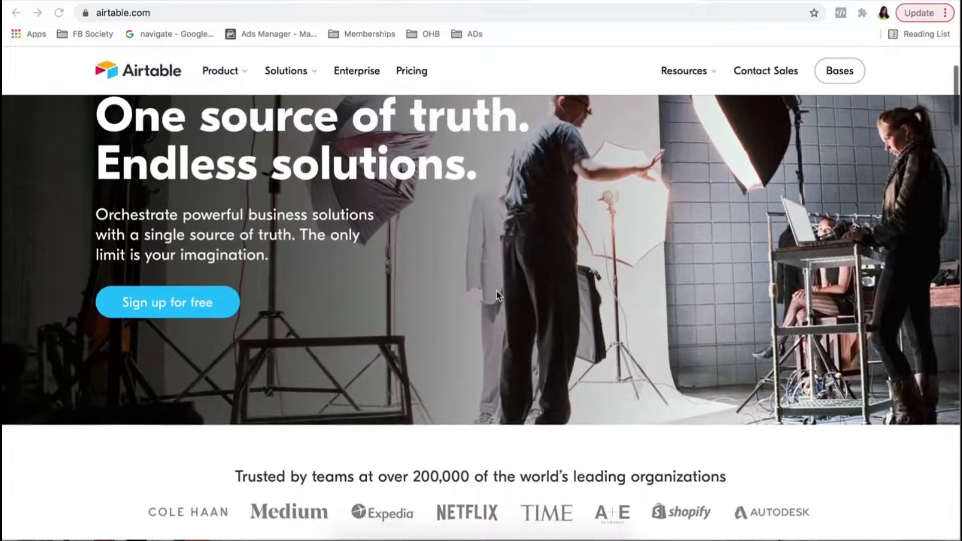
scroll(497, 290, up, 3)
scroll(497, 291, down, 3)
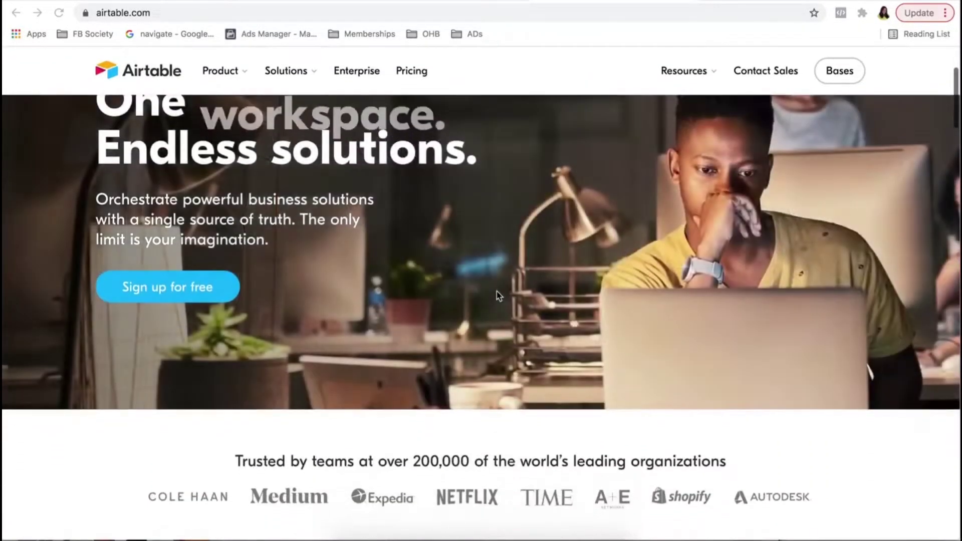
scroll(497, 292, up, 1)
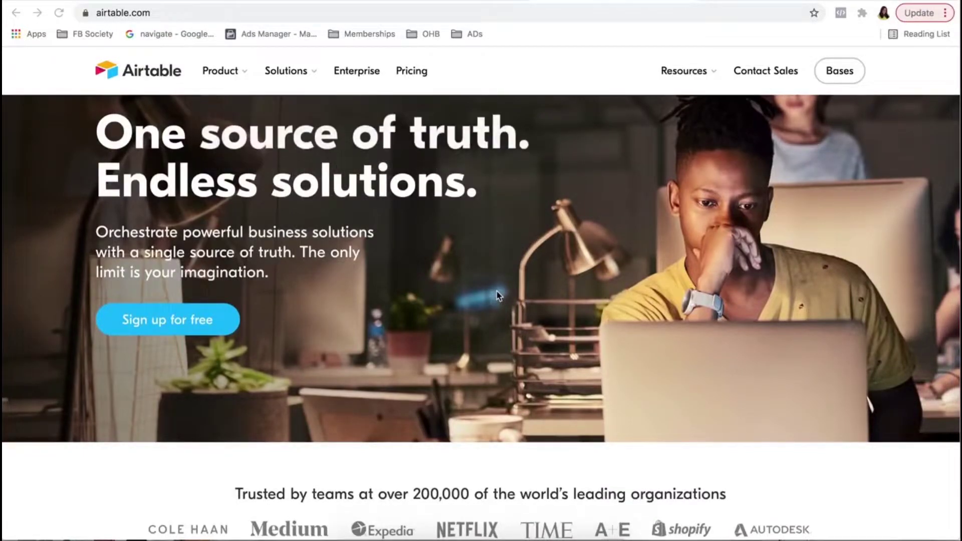
scroll(497, 291, down, 1)
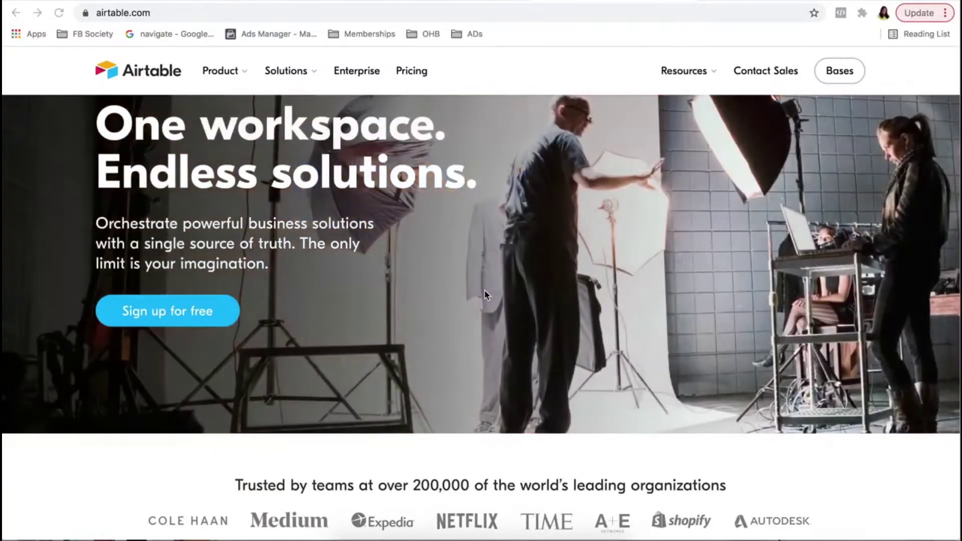
scroll(484, 292, down, 2)
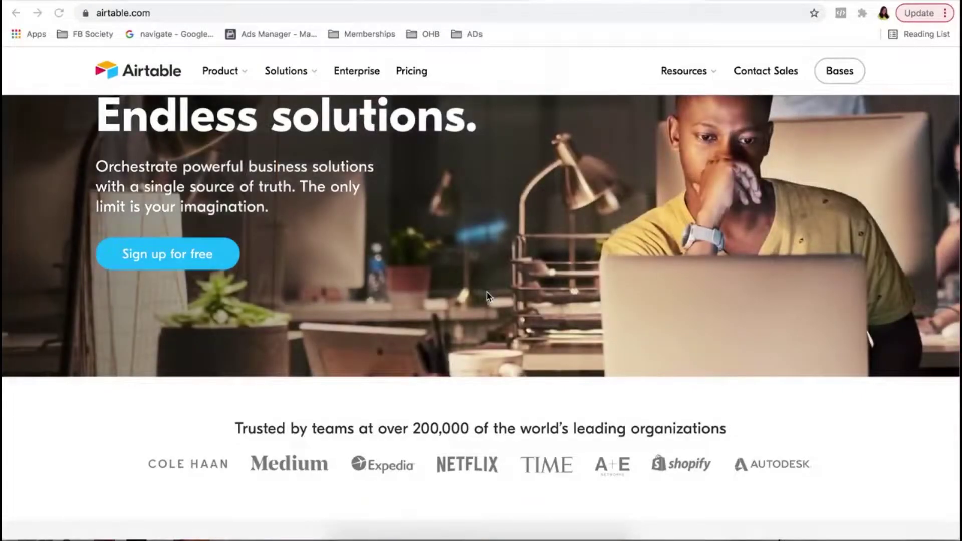
scroll(429, 359, down, 2)
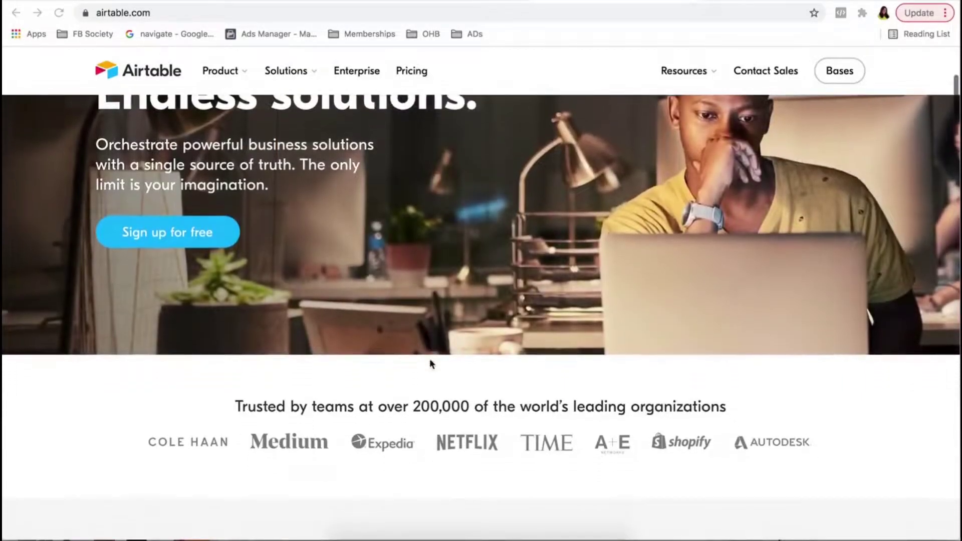
scroll(429, 361, down, 1)
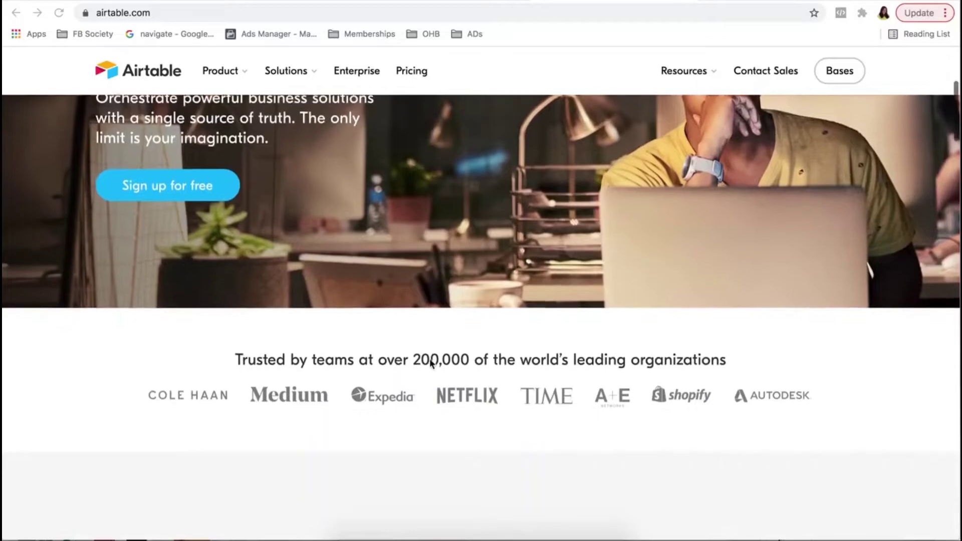
scroll(431, 363, down, 1)
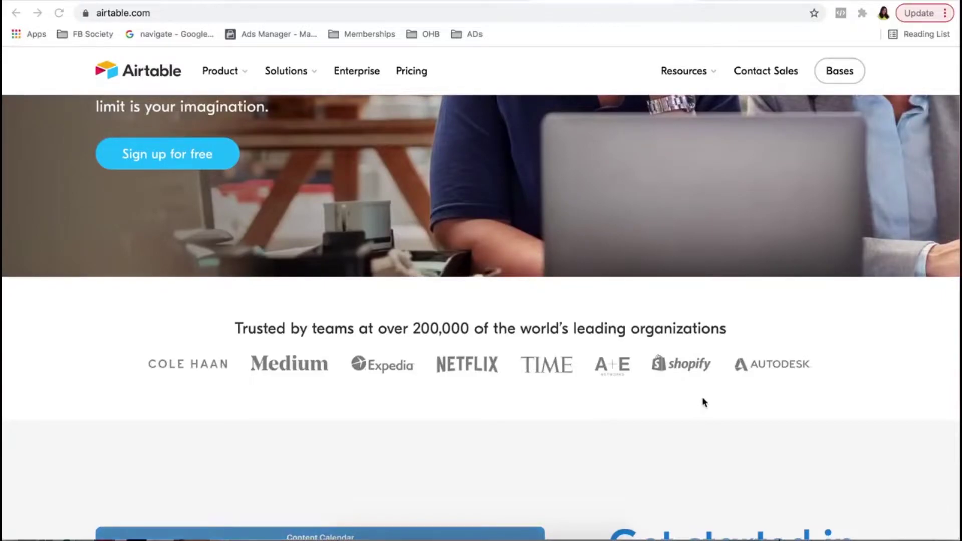
scroll(408, 449, down, 3)
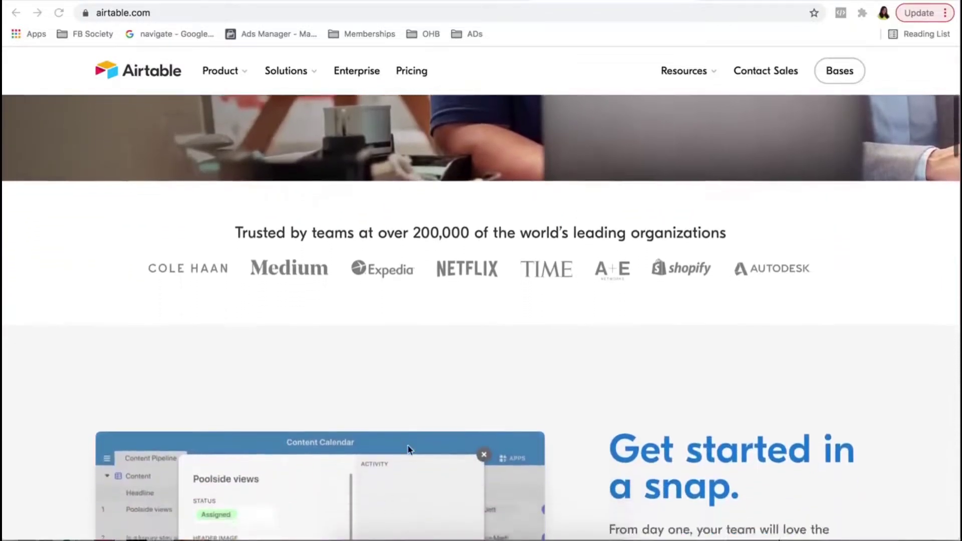
scroll(407, 449, down, 3)
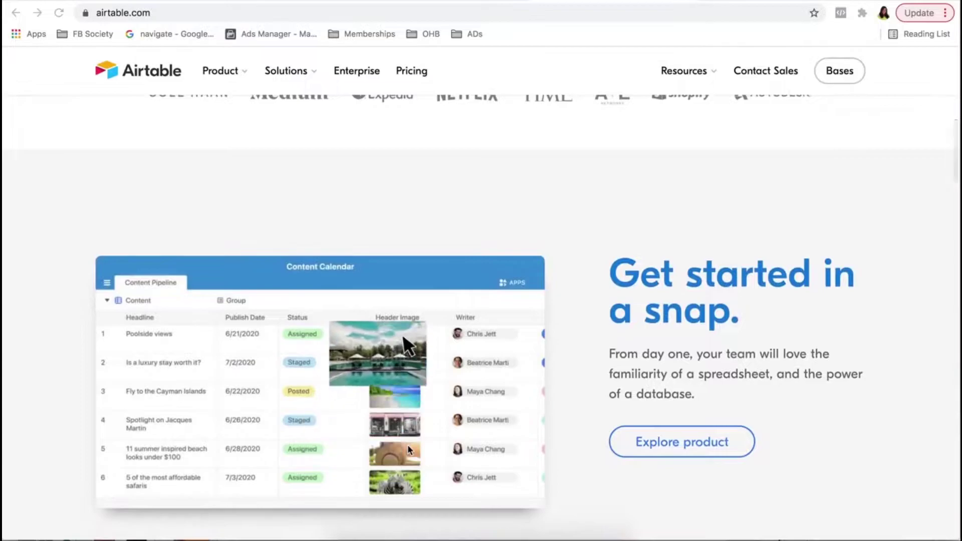
scroll(407, 448, down, 2)
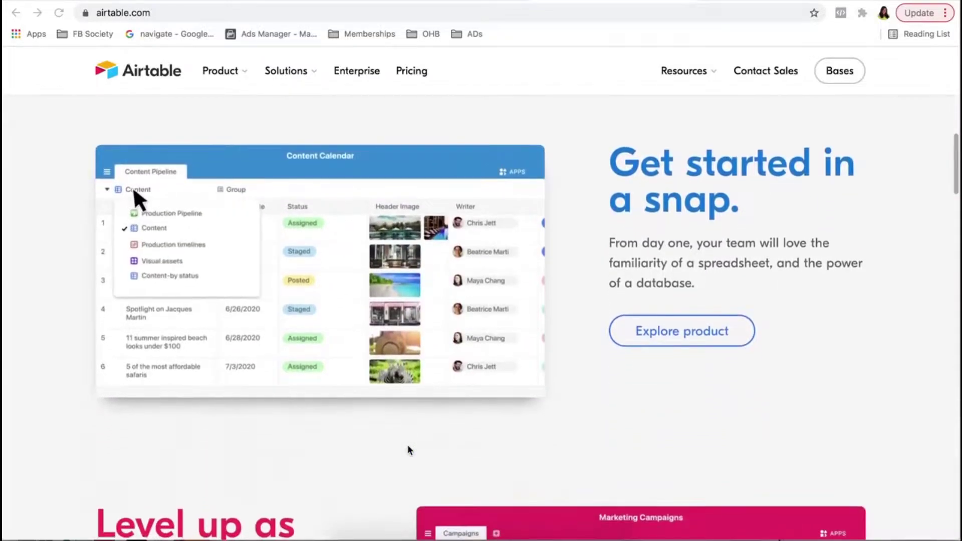
scroll(407, 449, down, 1)
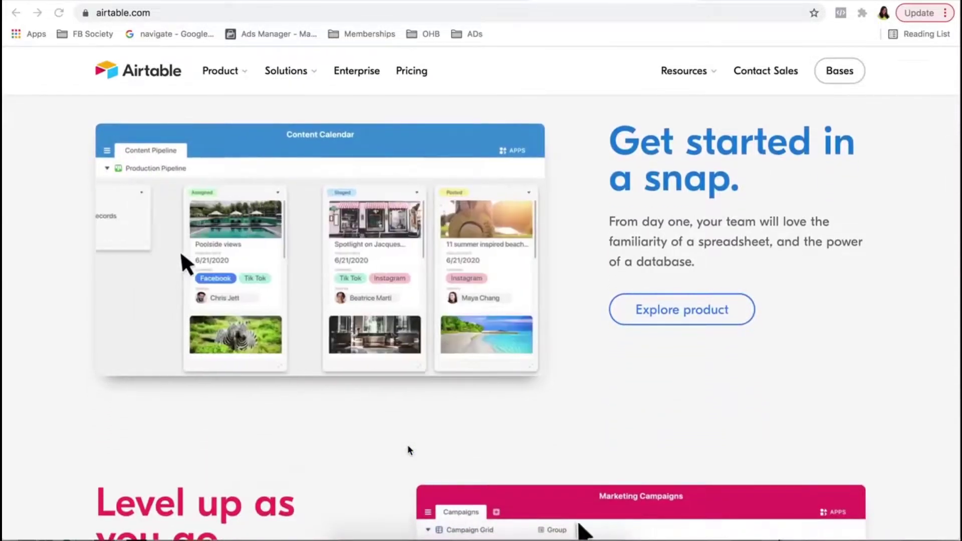
scroll(407, 449, down, 1)
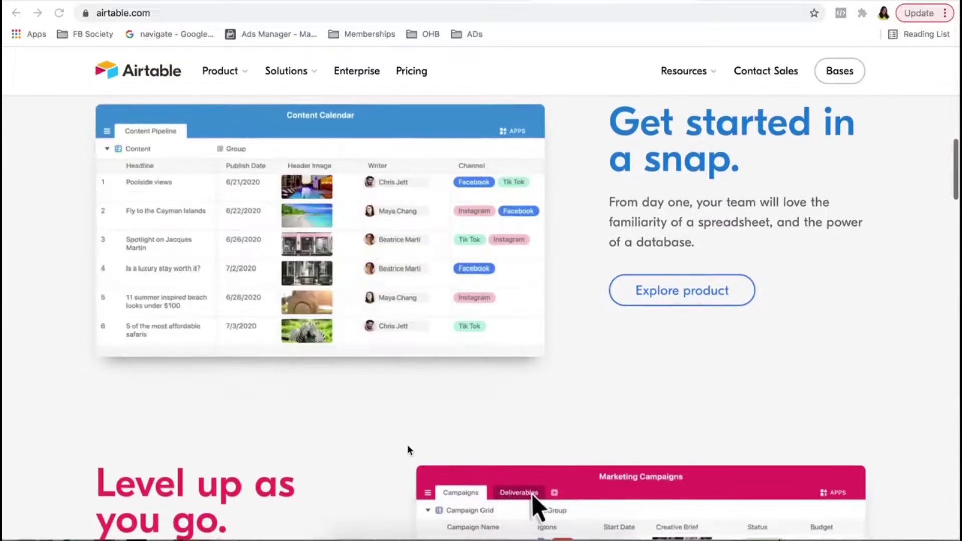
scroll(407, 450, down, 3)
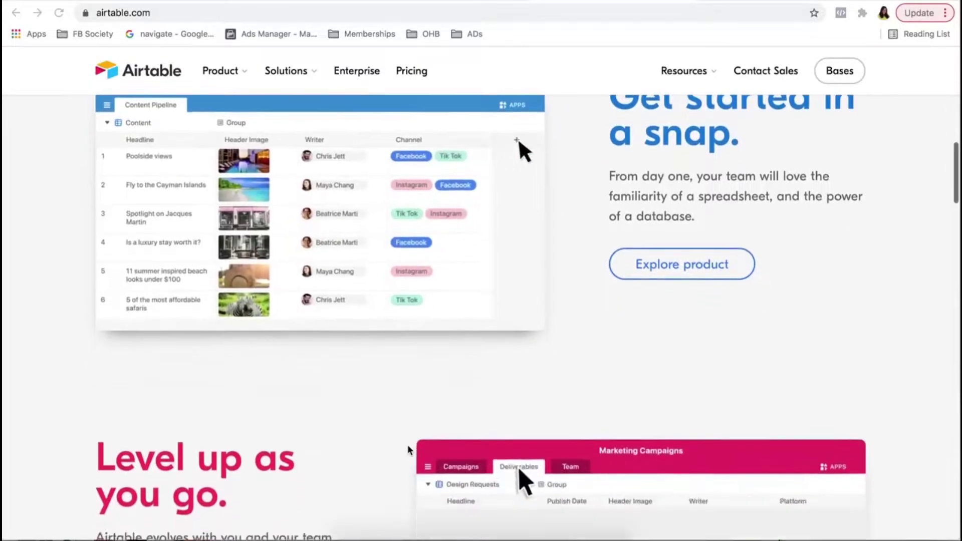
scroll(407, 449, down, 5)
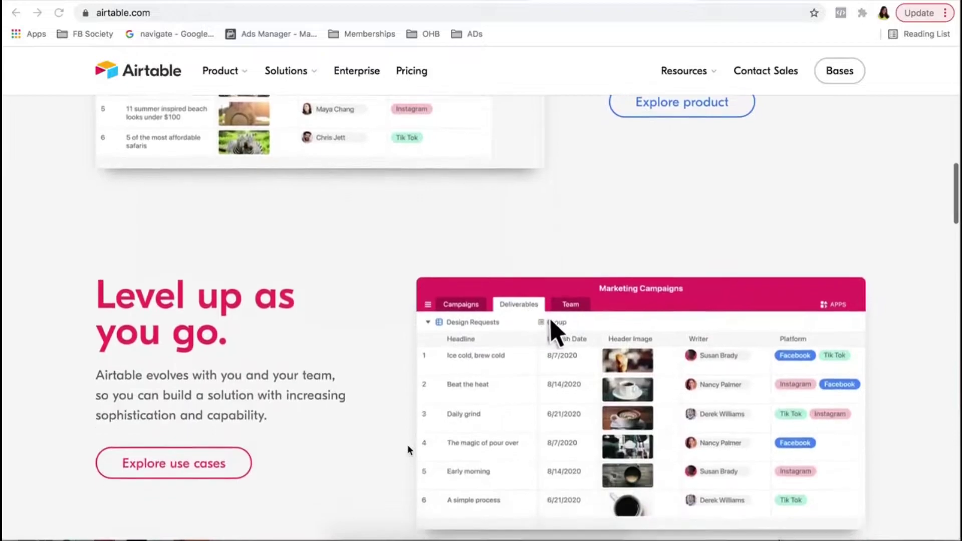
scroll(407, 449, down, 3)
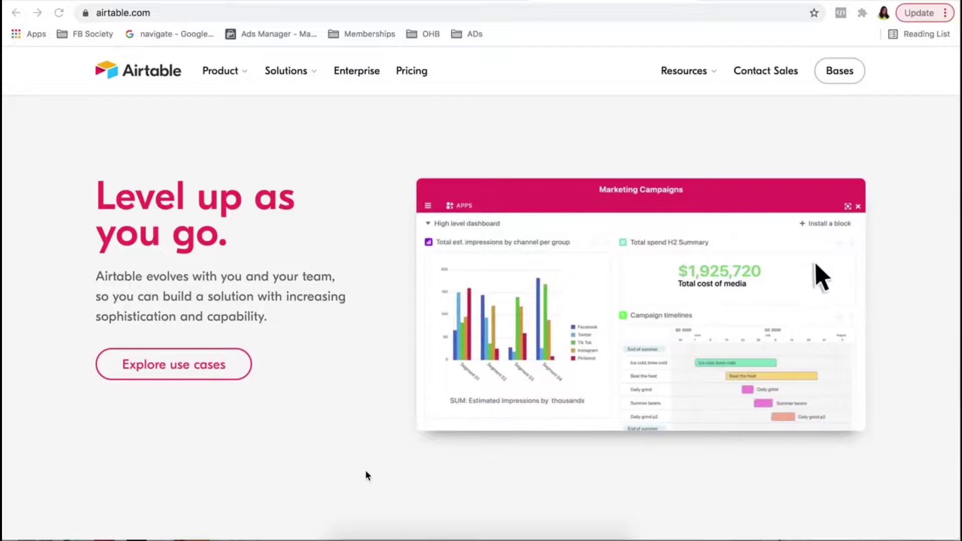
scroll(366, 472, down, 1)
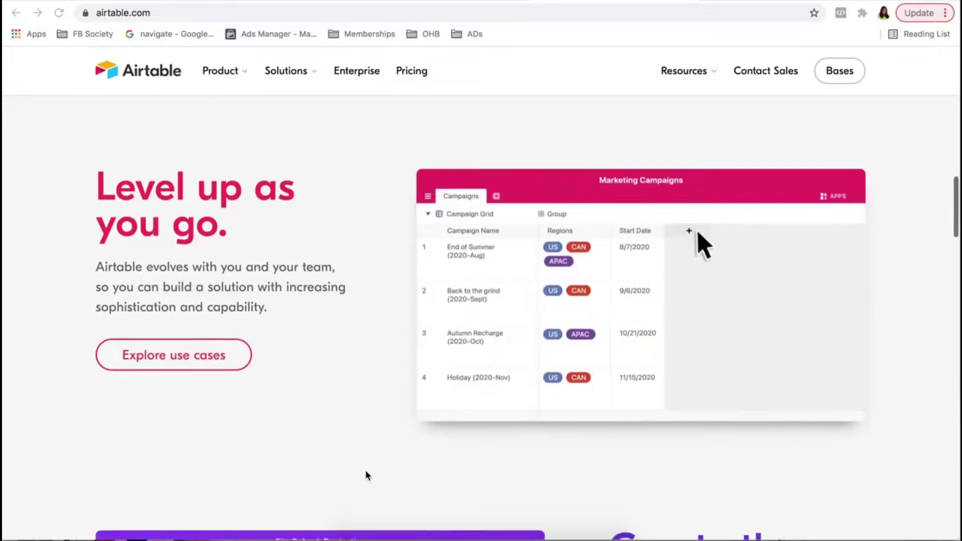
scroll(365, 474, down, 2)
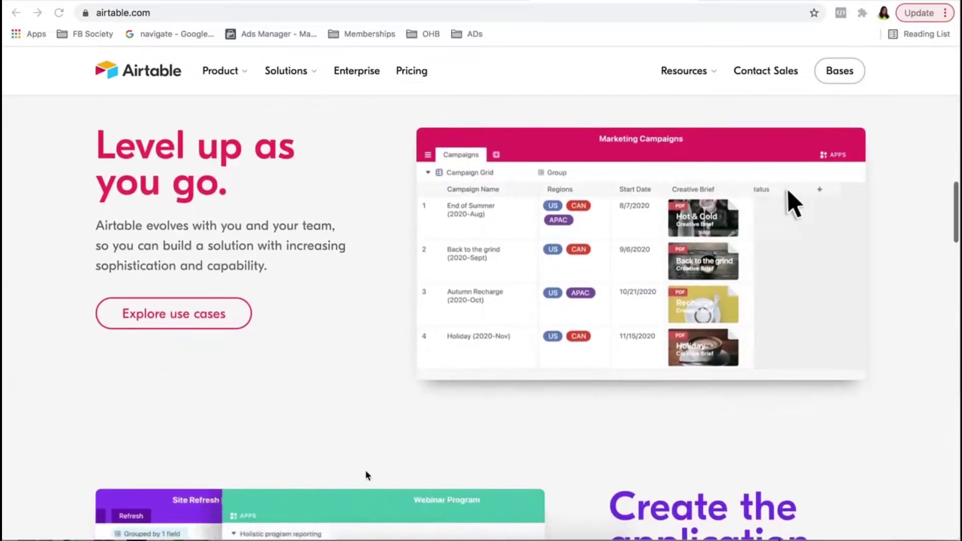
scroll(366, 475, down, 3)
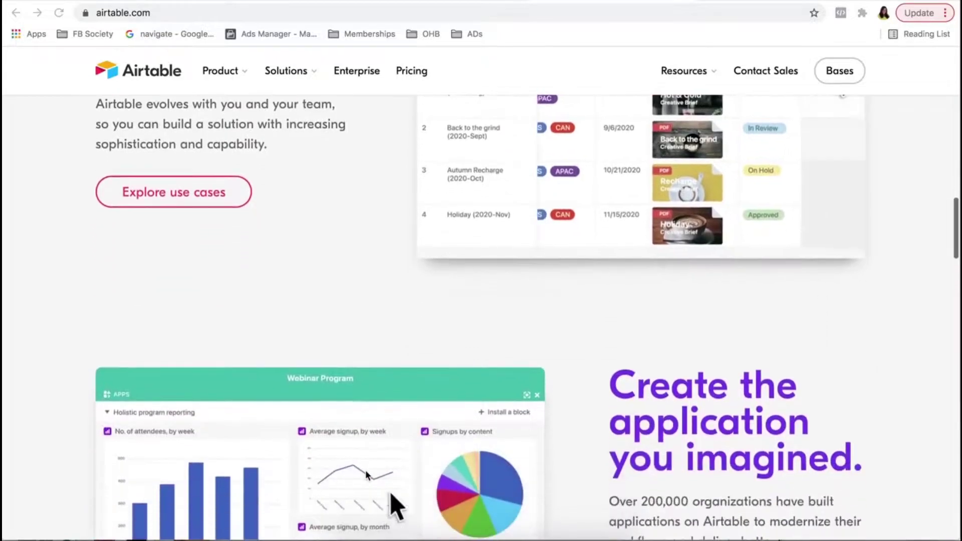
scroll(365, 475, down, 4)
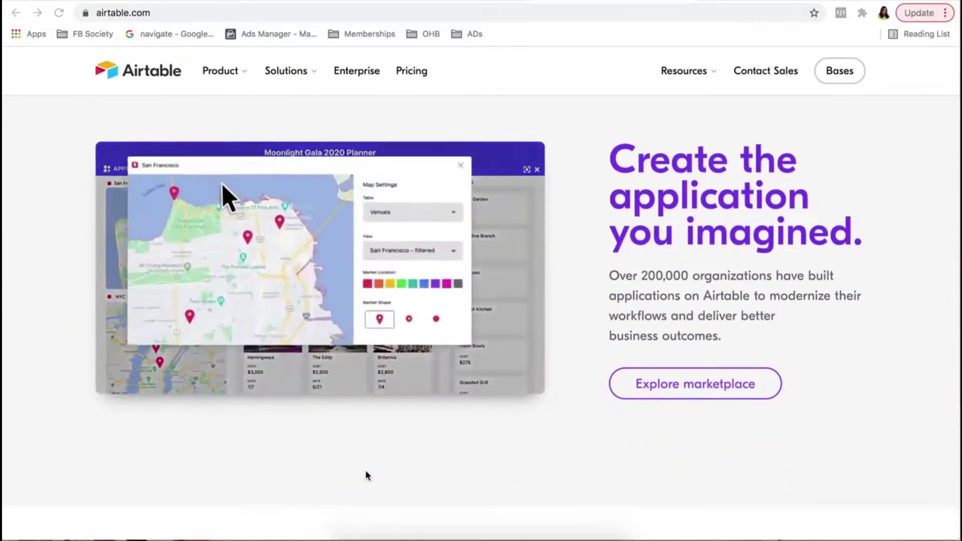
scroll(366, 475, down, 2)
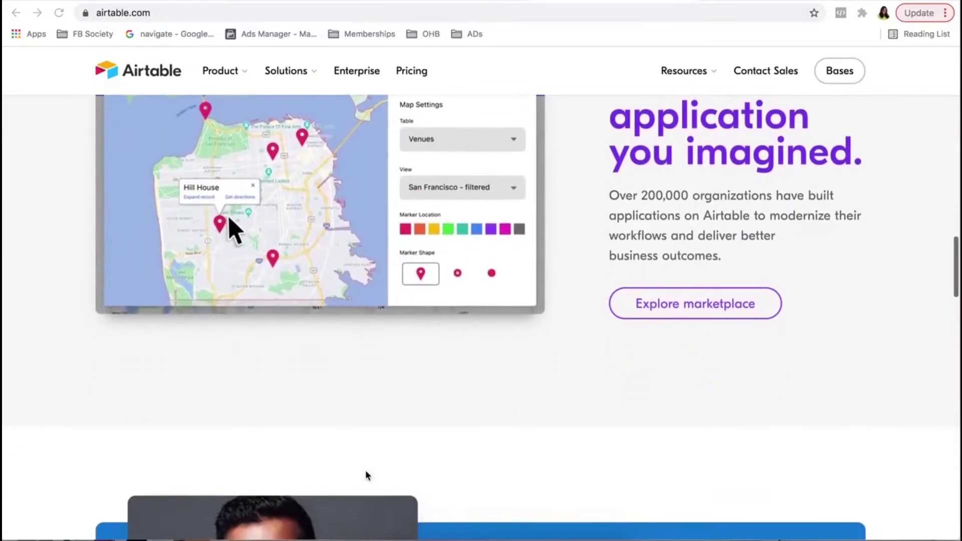
scroll(366, 471, down, 5)
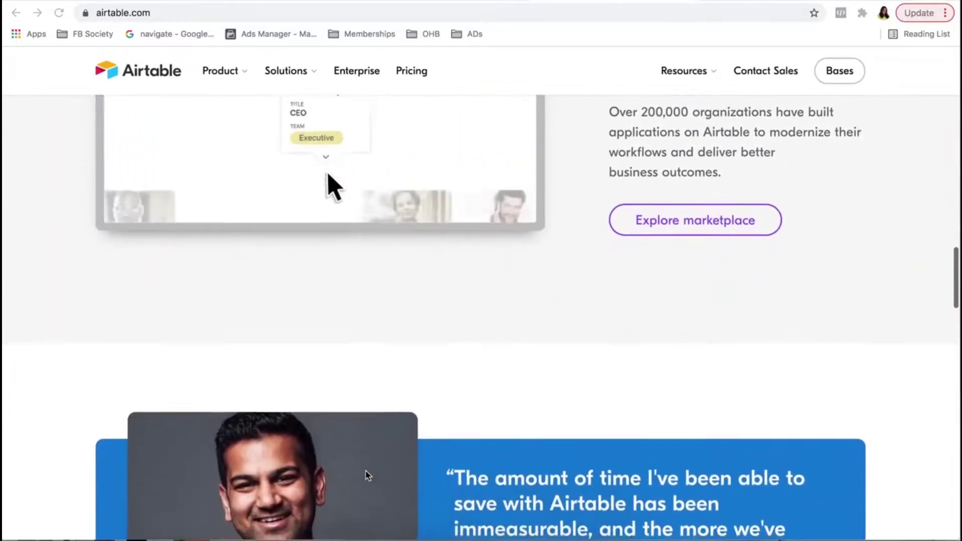
scroll(365, 472, down, 4)
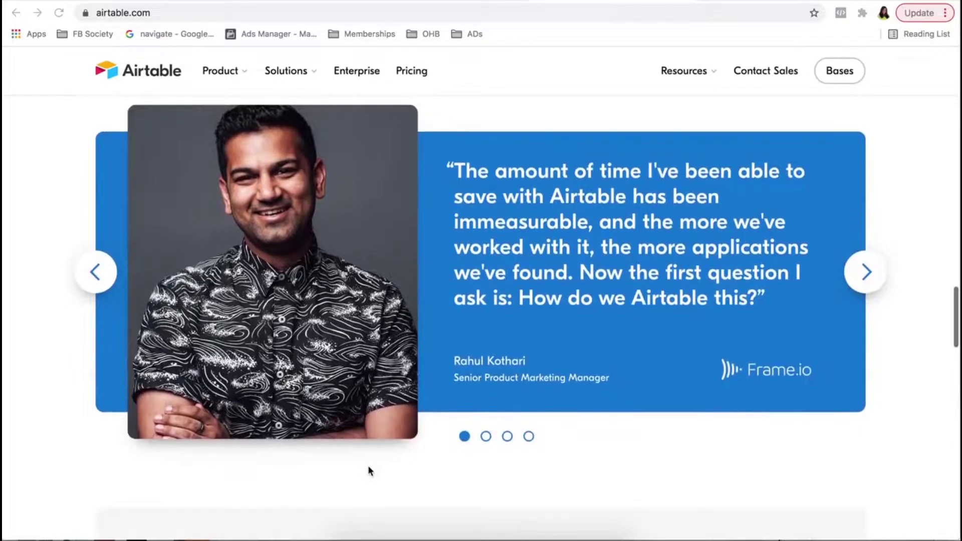
click(528, 437)
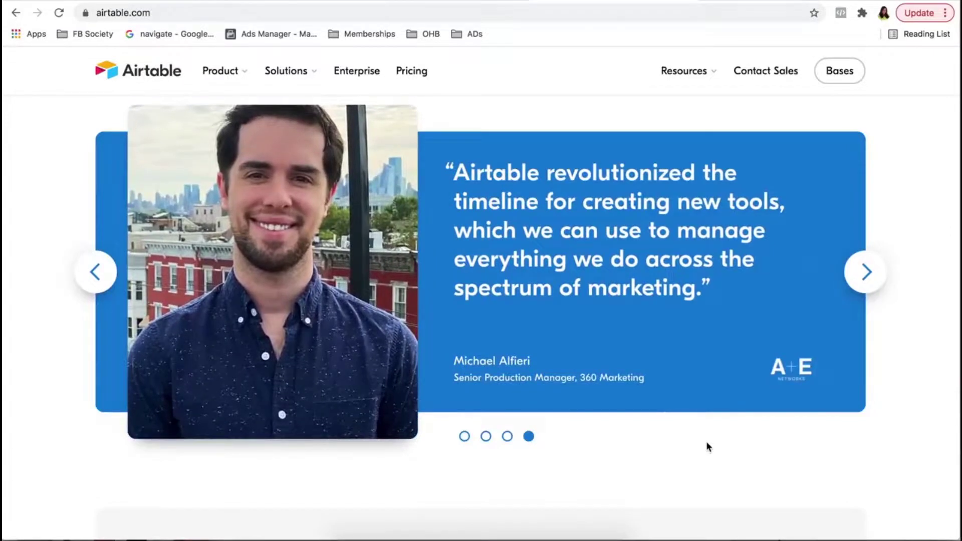
scroll(706, 446, down, 8)
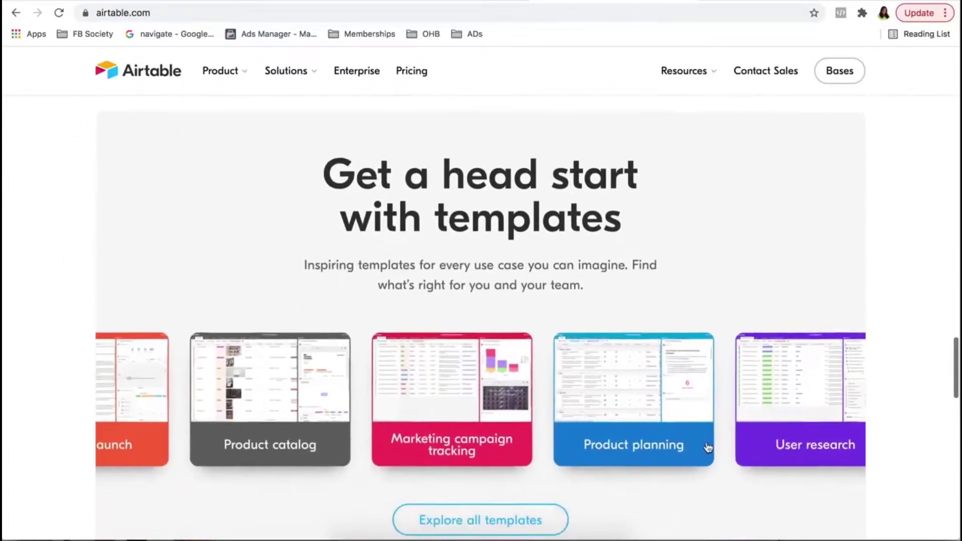
scroll(707, 447, down, 1)
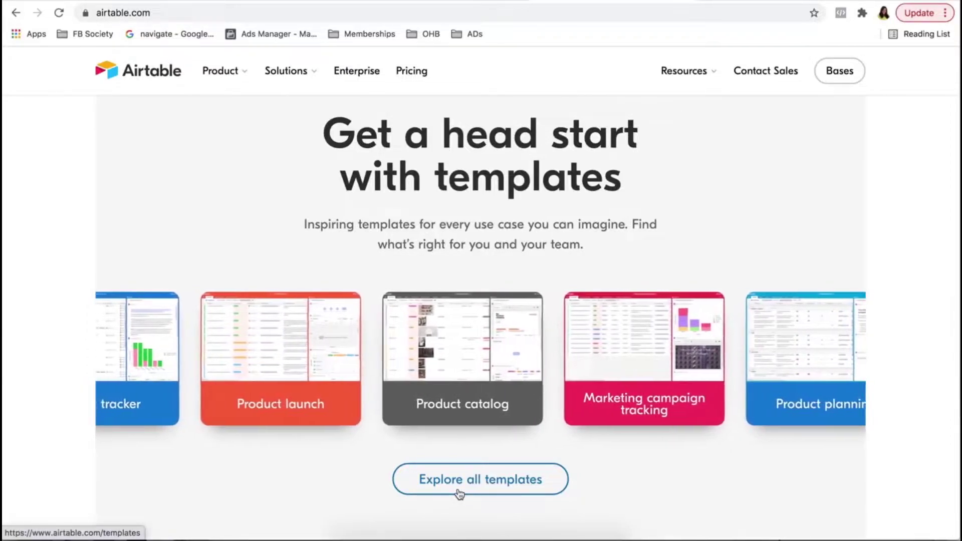
scroll(459, 493, down, 8)
scroll(458, 491, down, 3)
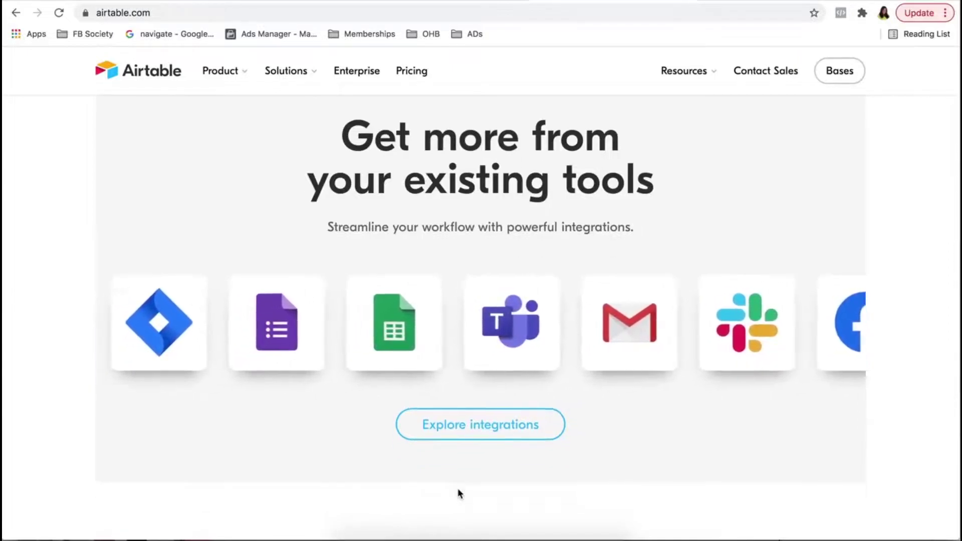
scroll(457, 491, down, 5)
scroll(458, 494, down, 3)
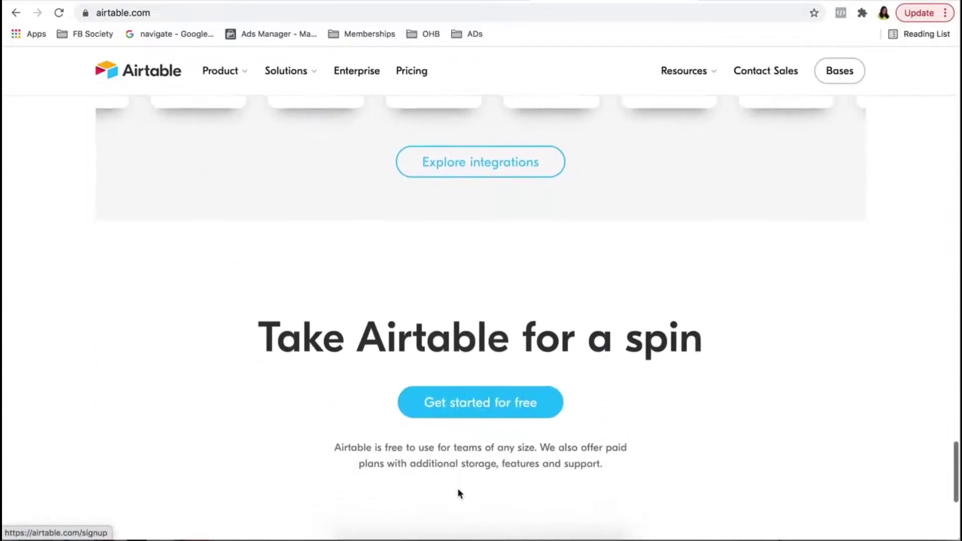
scroll(458, 493, down, 1)
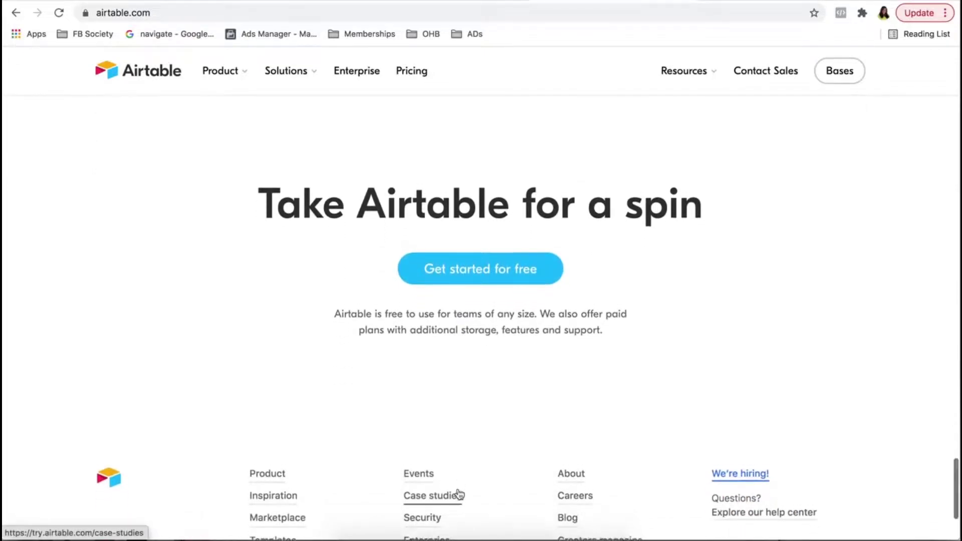
scroll(457, 493, up, 1)
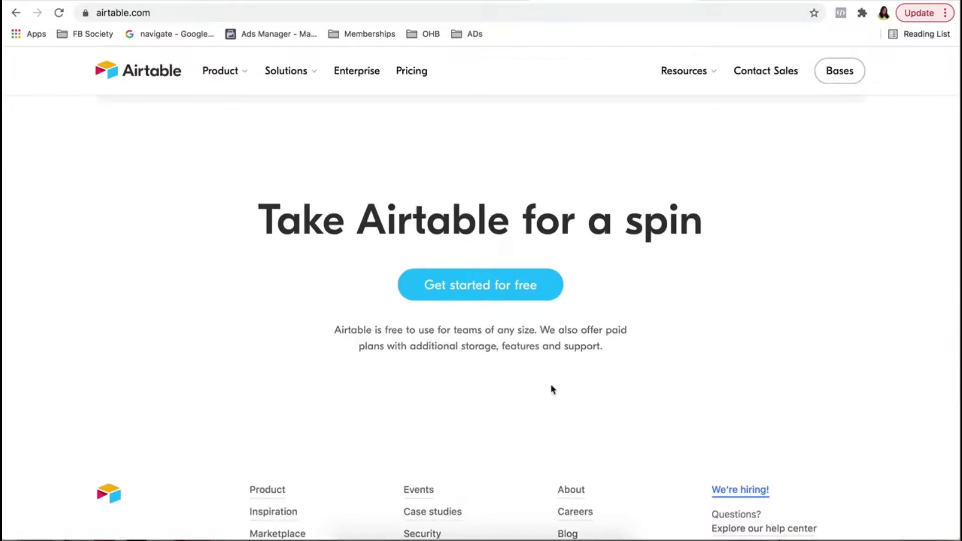
scroll(552, 390, down, 1)
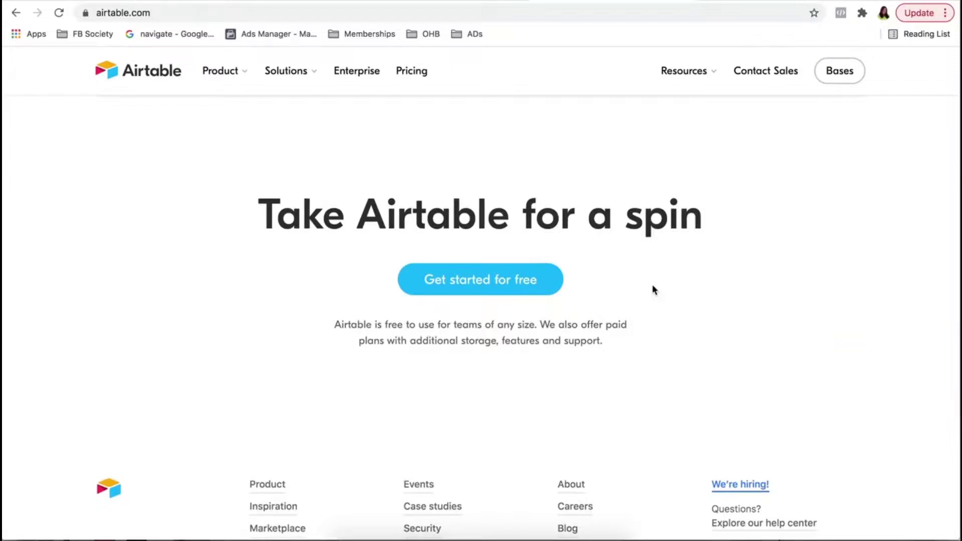
scroll(651, 285, up, 2)
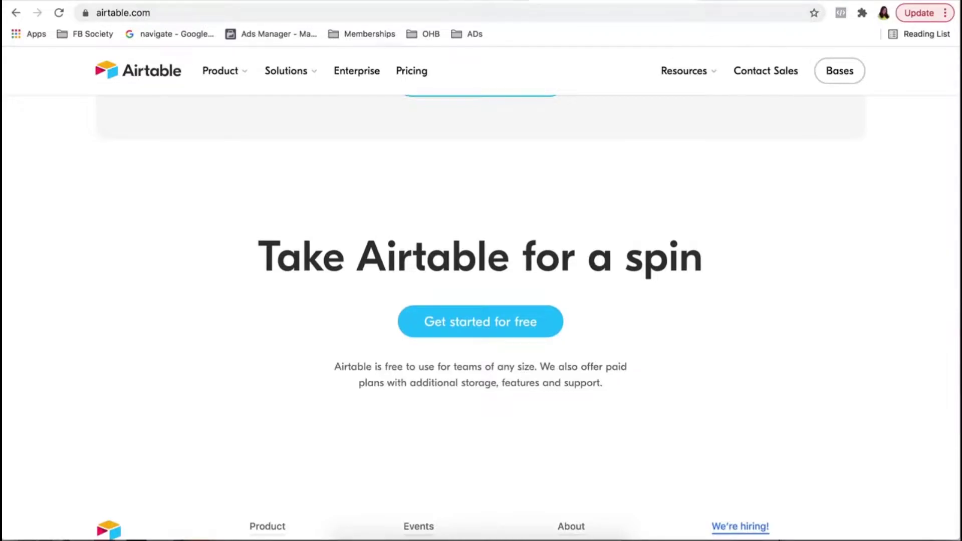
Go to the Bases dashboard, scroll to Workspace 4, and bring up its add-a-base choices
click(567, 1)
scroll(591, 104, down, 3)
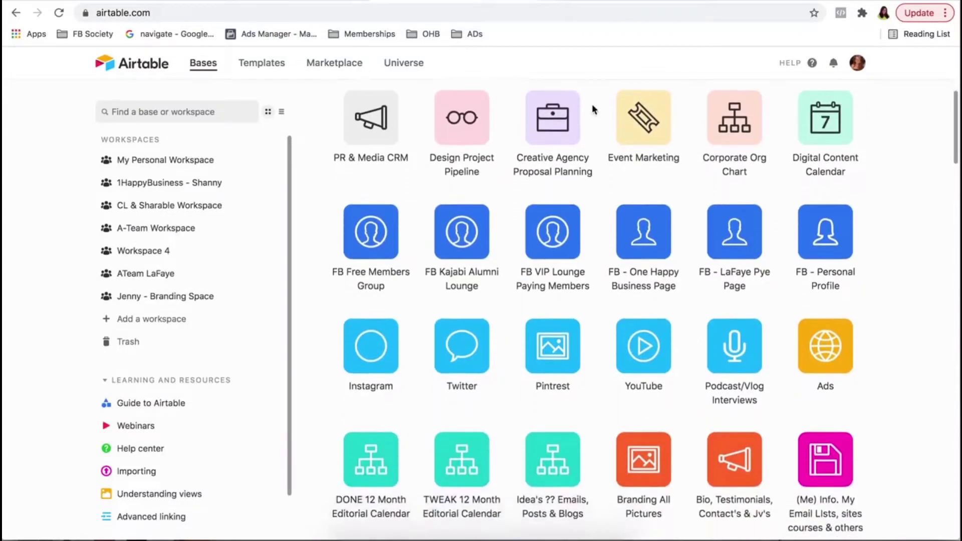
scroll(592, 108, down, 5)
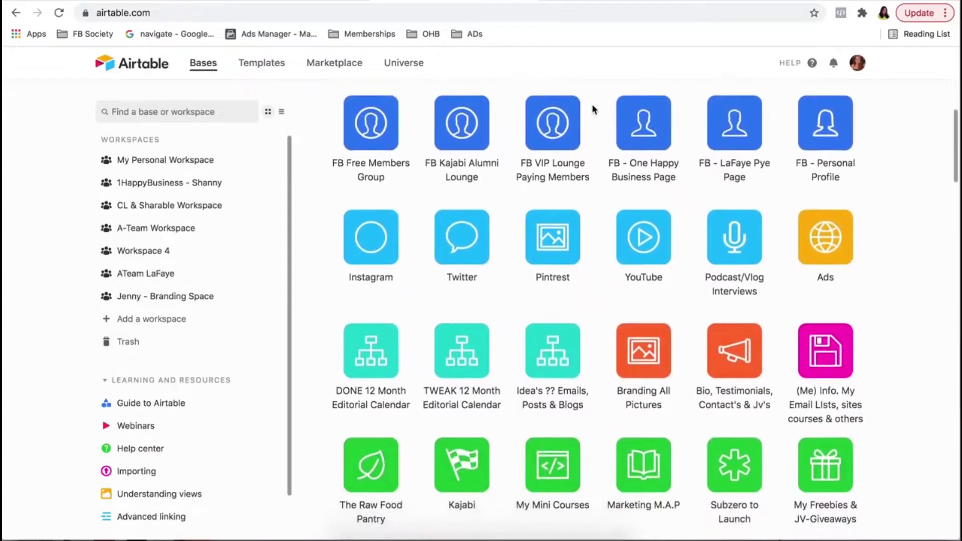
scroll(592, 109, down, 5)
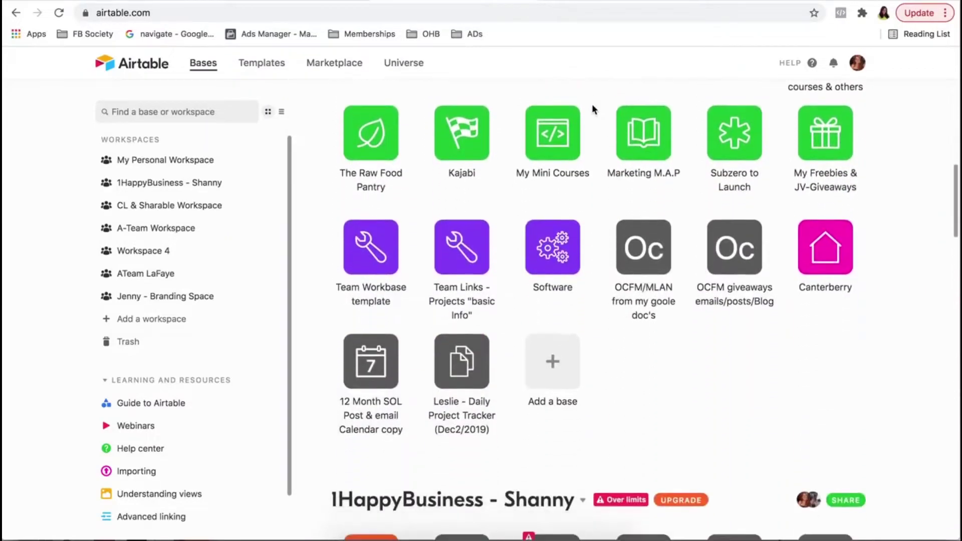
scroll(592, 108, down, 7)
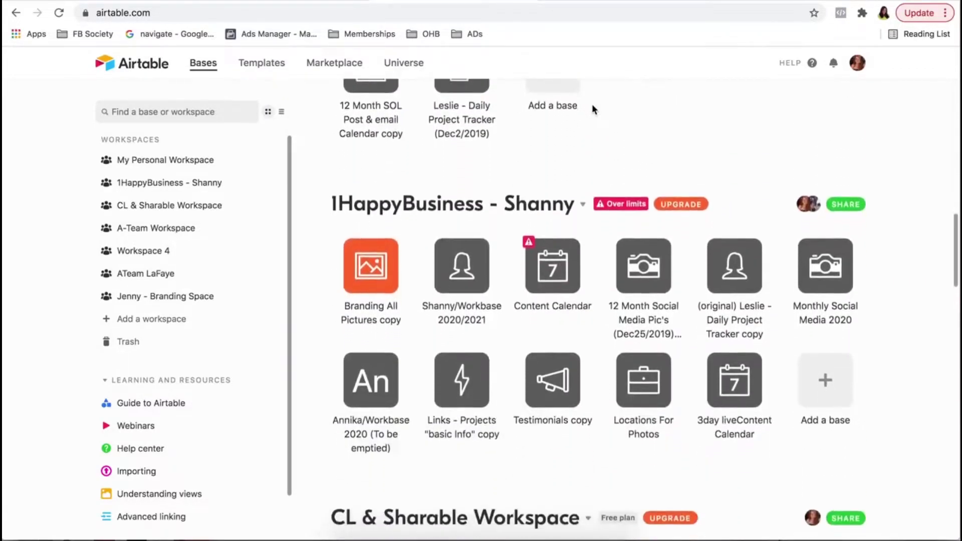
scroll(593, 108, down, 10)
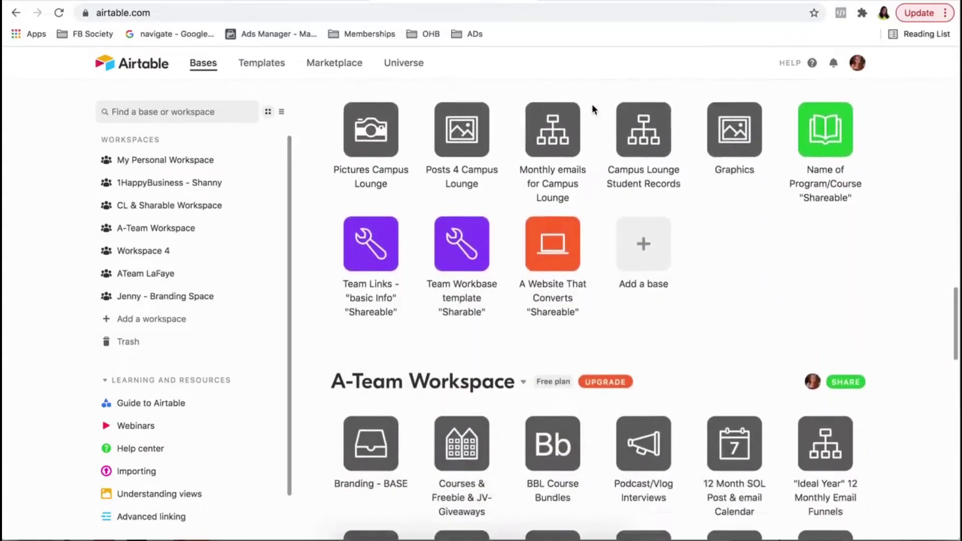
scroll(592, 109, down, 10)
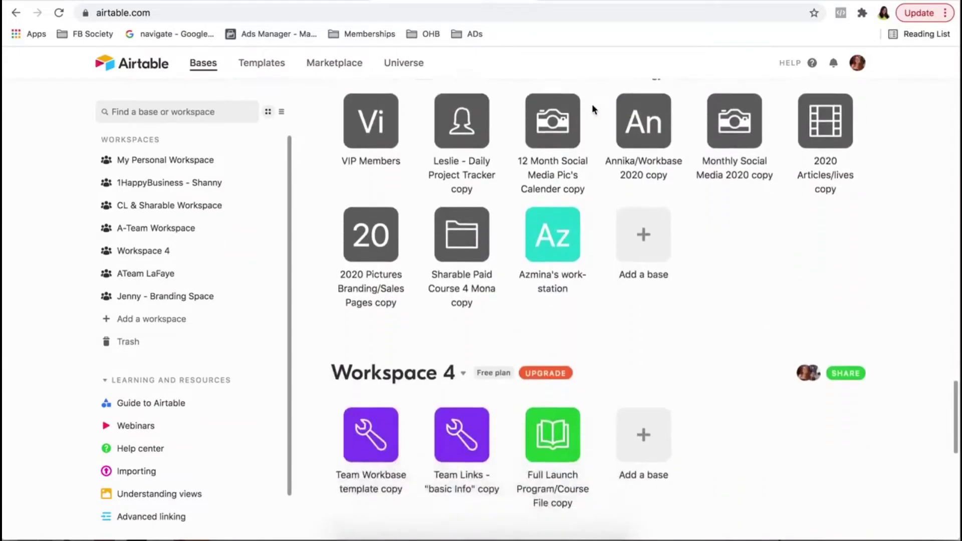
scroll(592, 109, down, 1)
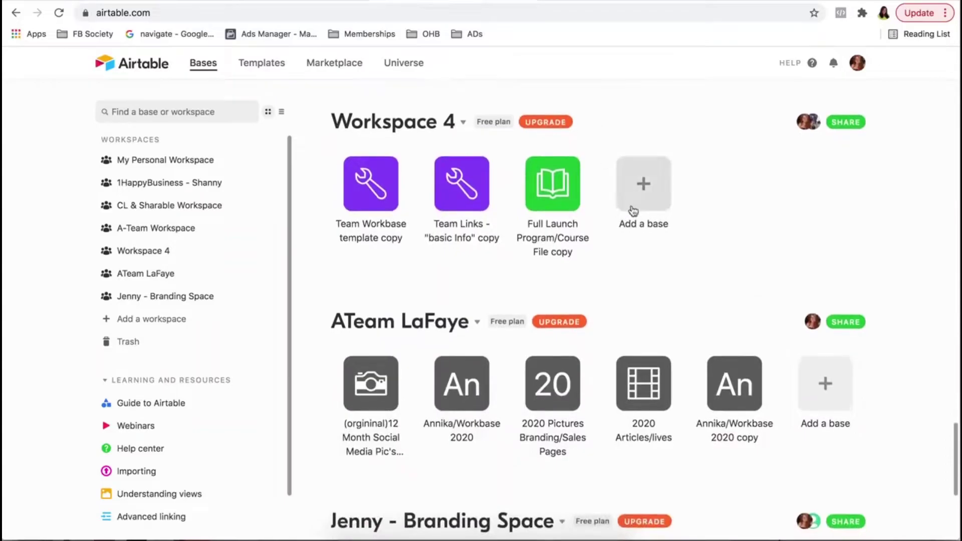
scroll(641, 203, down, 2)
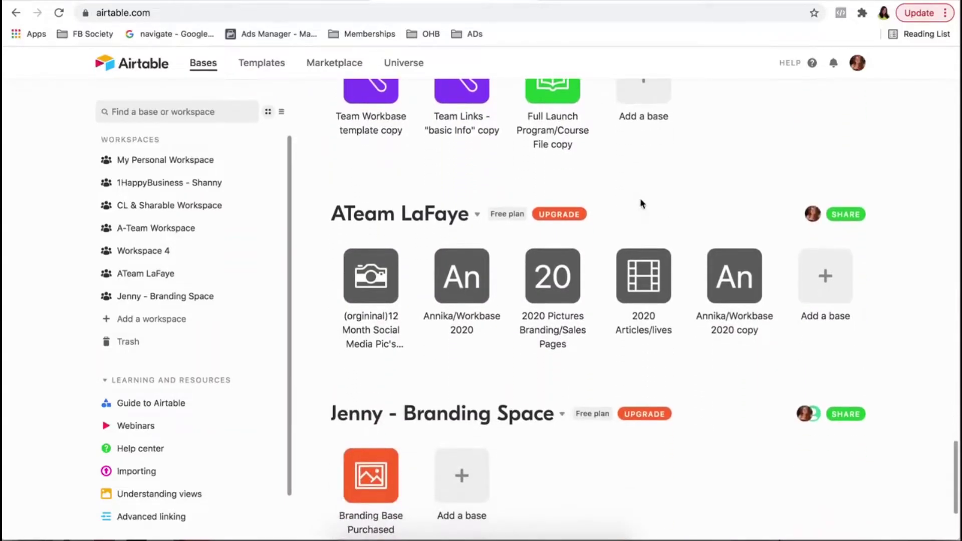
scroll(641, 203, up, 3)
click(642, 215)
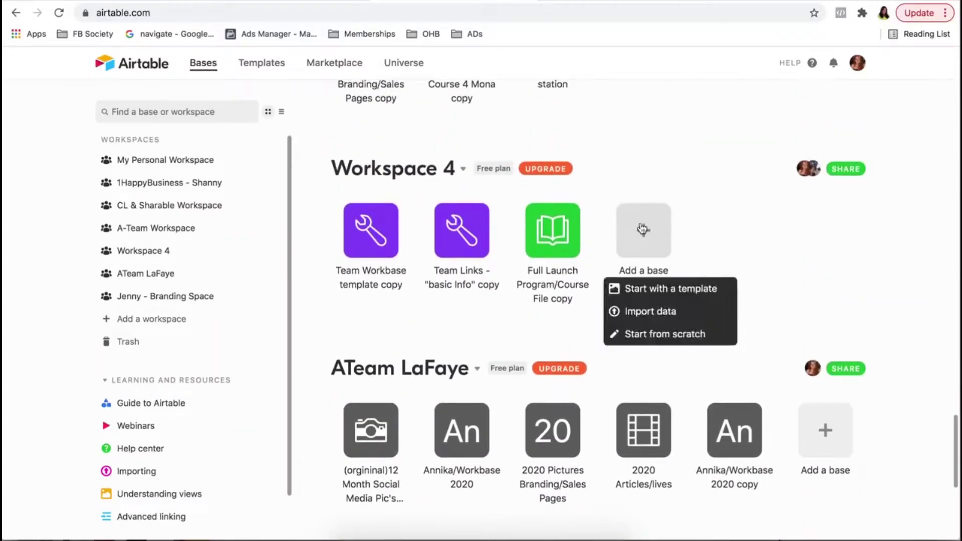
Create a new blank base from scratch in Workspace 4
click(676, 335)
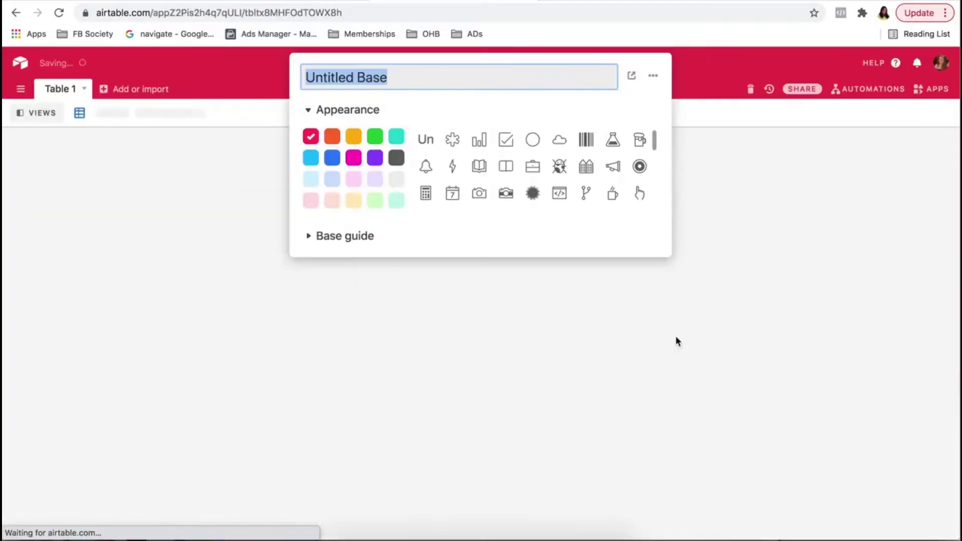
click(605, 285)
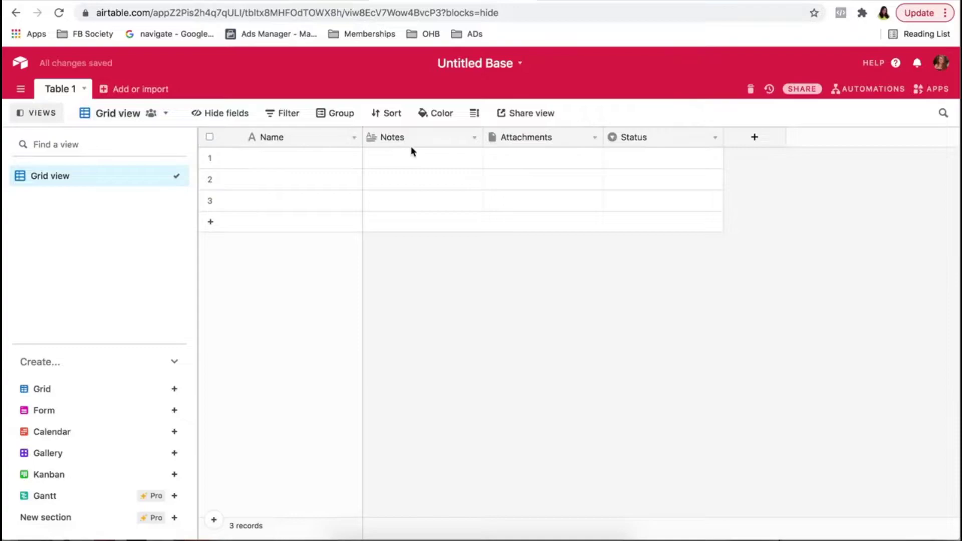
click(516, 64)
Rename the base from 'Untitled Base' to 'test' and give it an orange colour
click(407, 82)
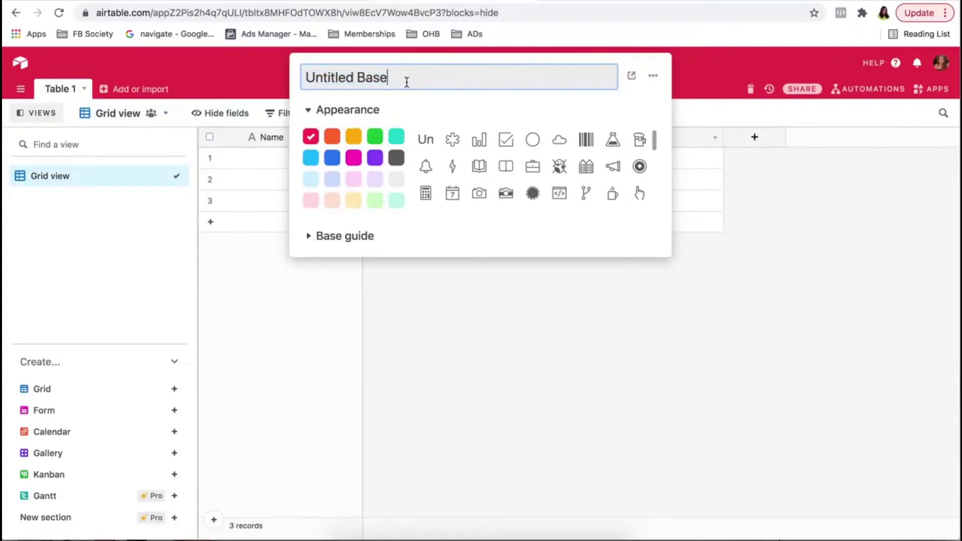
key(BackSpace)
key(BackSpace)
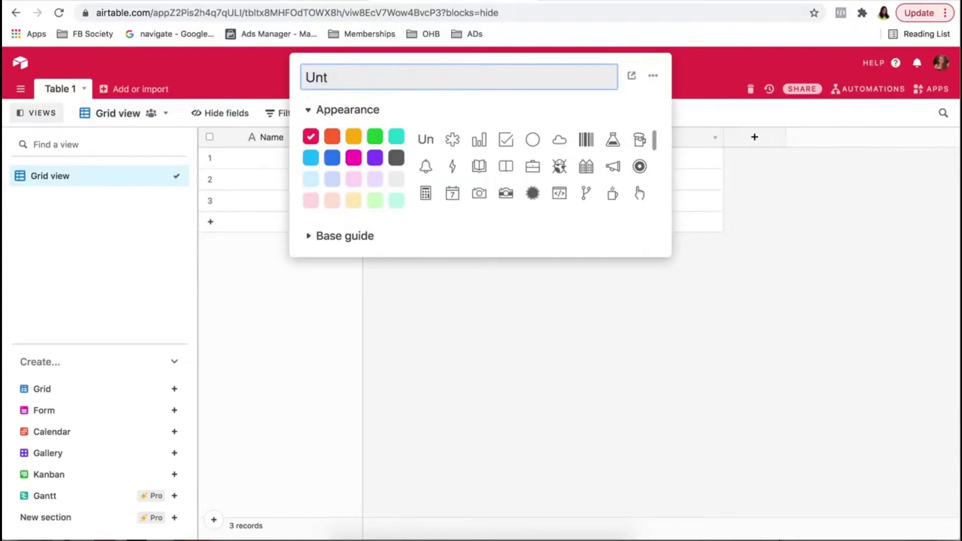
key(BackSpace)
key(BackSpace)
key(BackSpace)
text(tre)
key(BackSpace)
text(e)
click(331, 135)
click(344, 236)
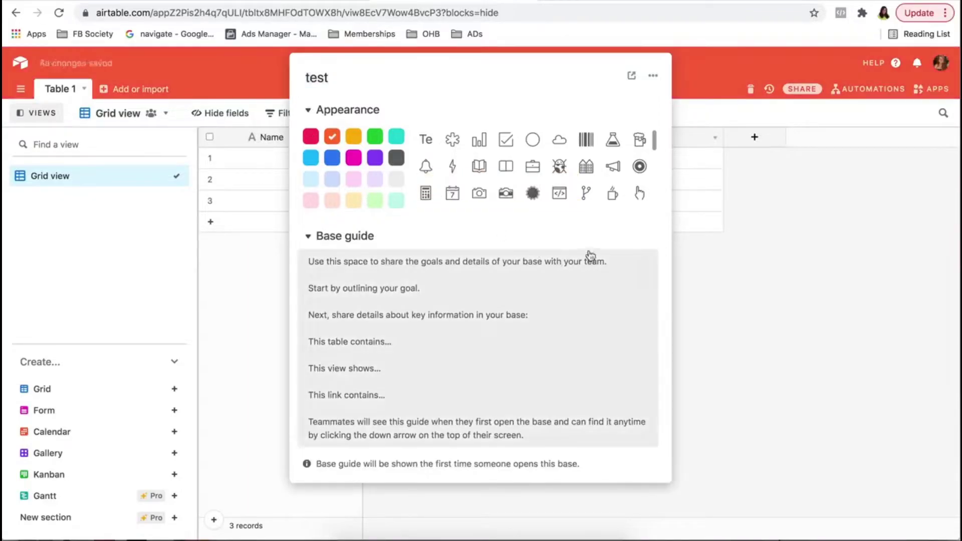
click(691, 251)
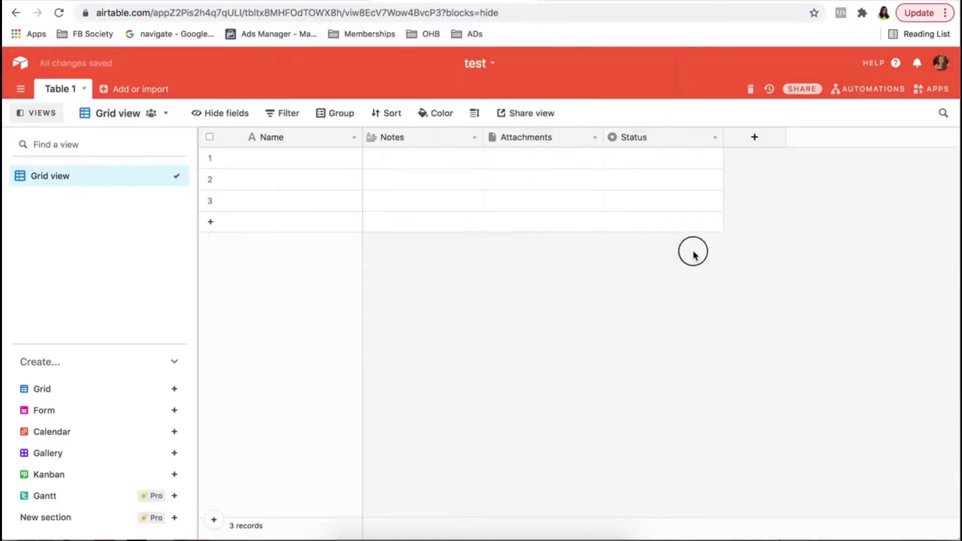
From the home page, give the test base a checkbox icon and open it
click(22, 67)
click(662, 253)
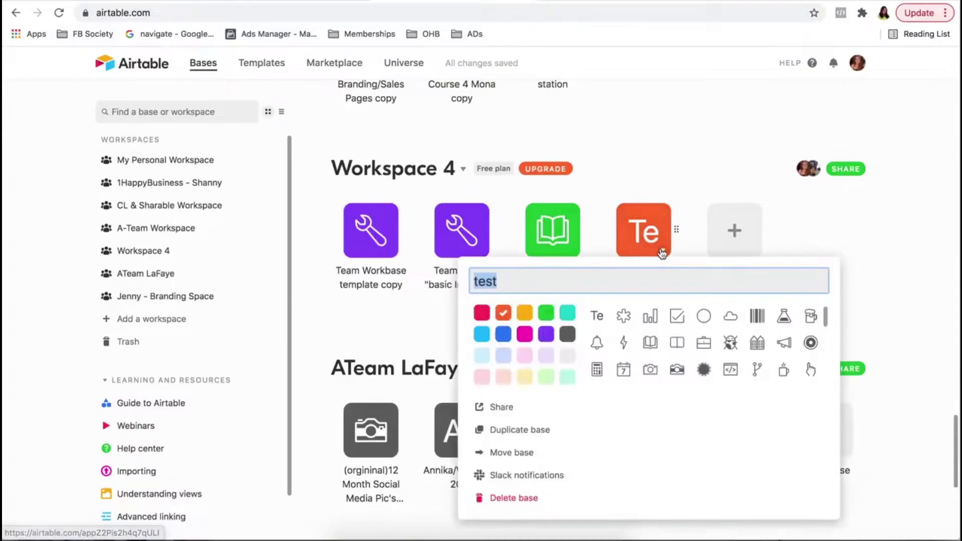
click(676, 316)
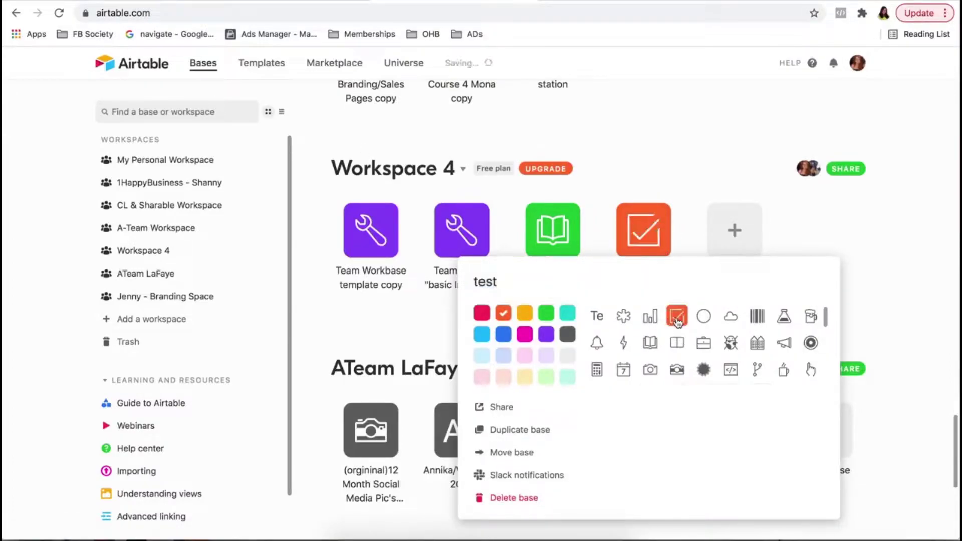
click(693, 209)
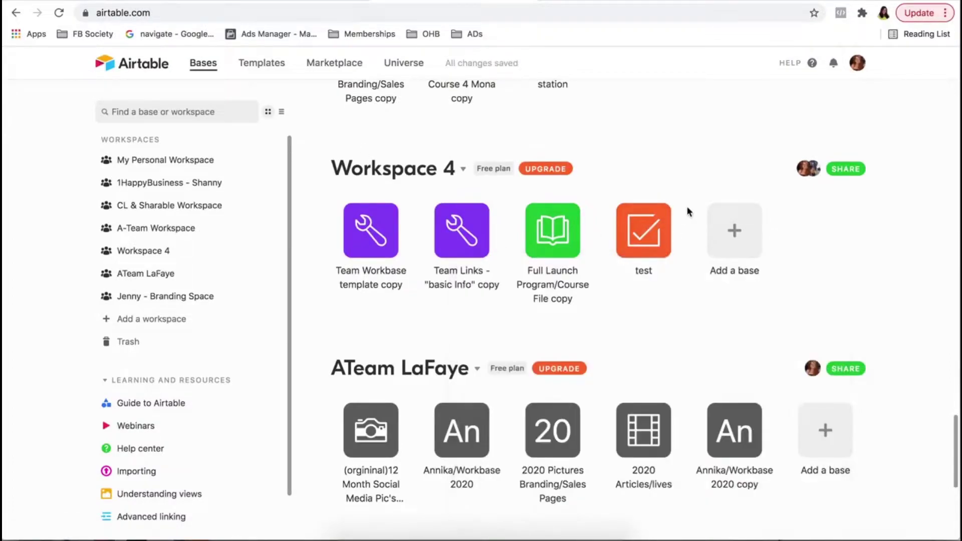
click(664, 252)
click(667, 248)
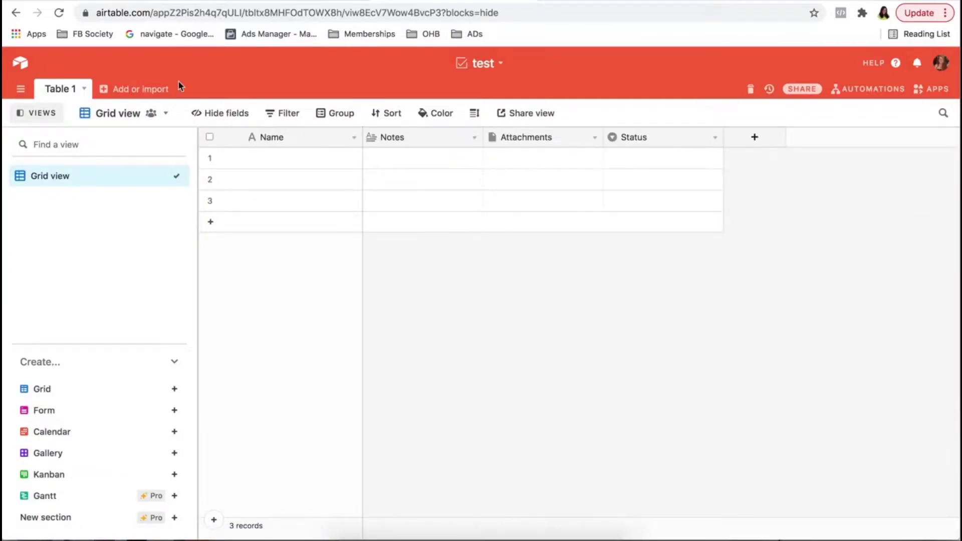
Rename Table 1 to 'test #2' and start entering 'first name' in row 1's Name cell
click(84, 89)
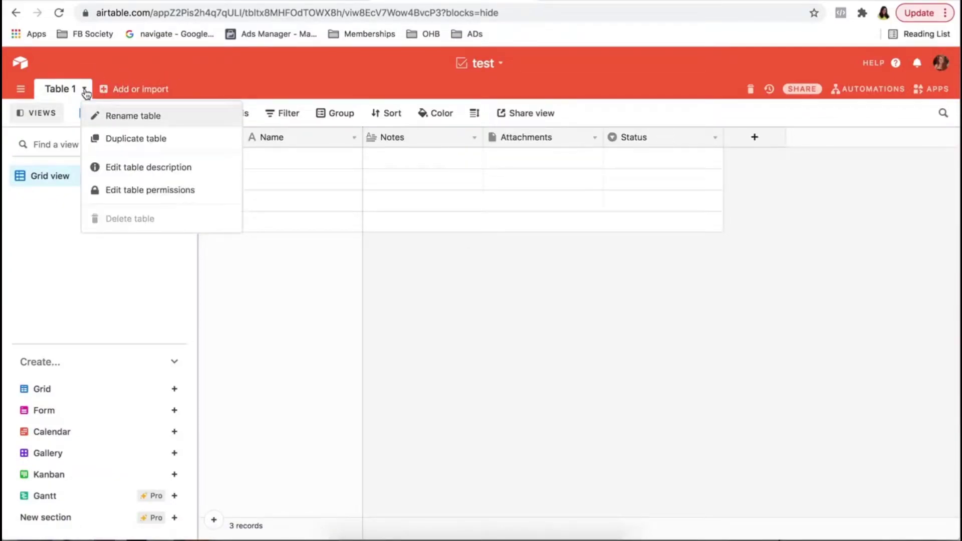
click(123, 125)
key(BackSpace)
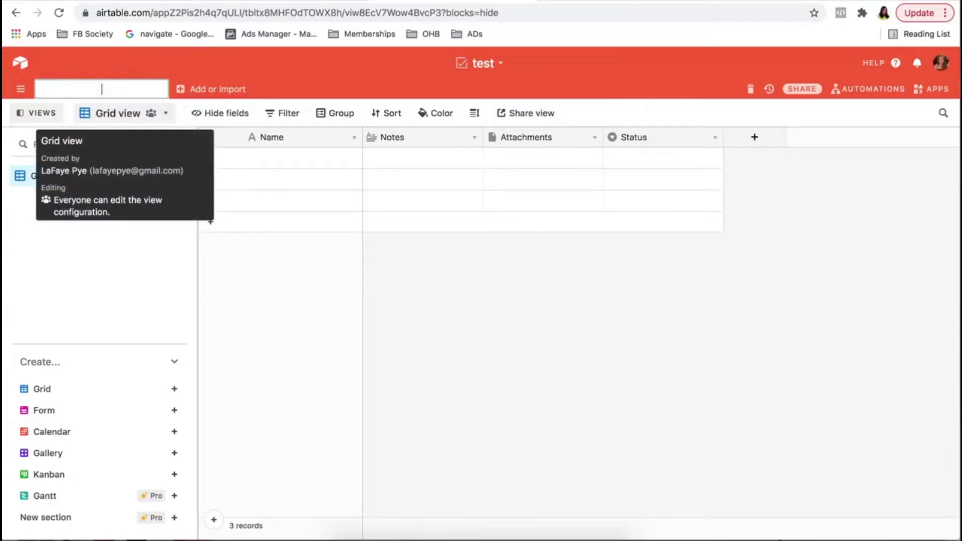
text(test #2)
key(Return)
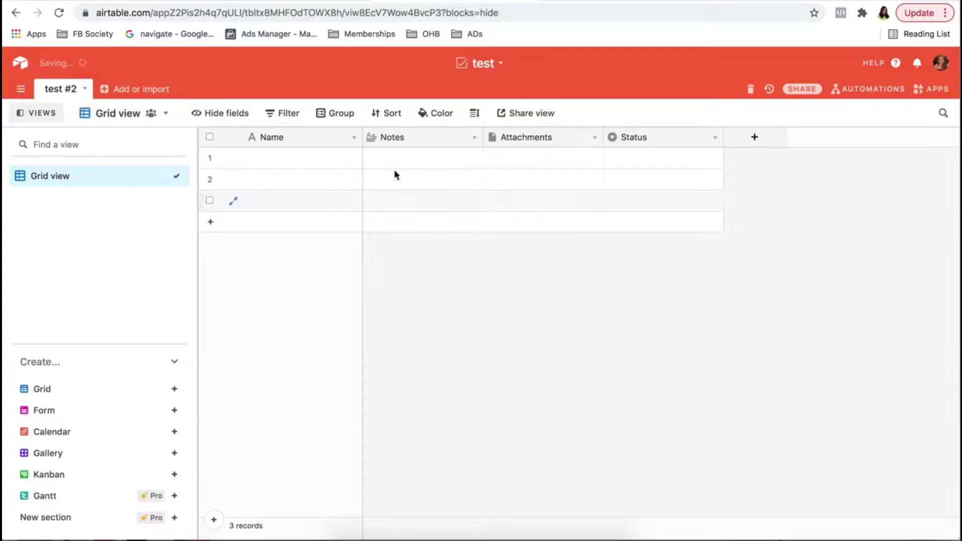
click(291, 161)
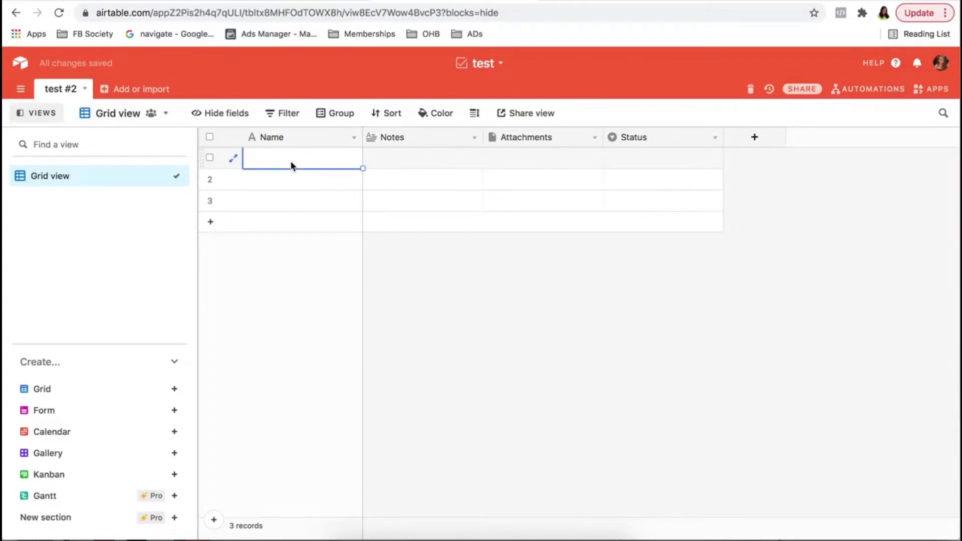
text(first name)
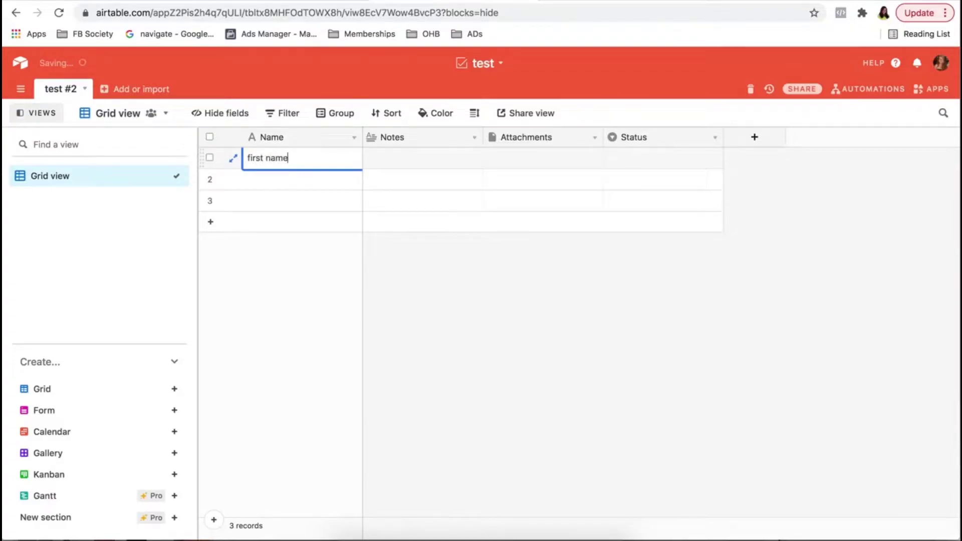
Enter 'hey you' in the first record's Notes cell
click(475, 137)
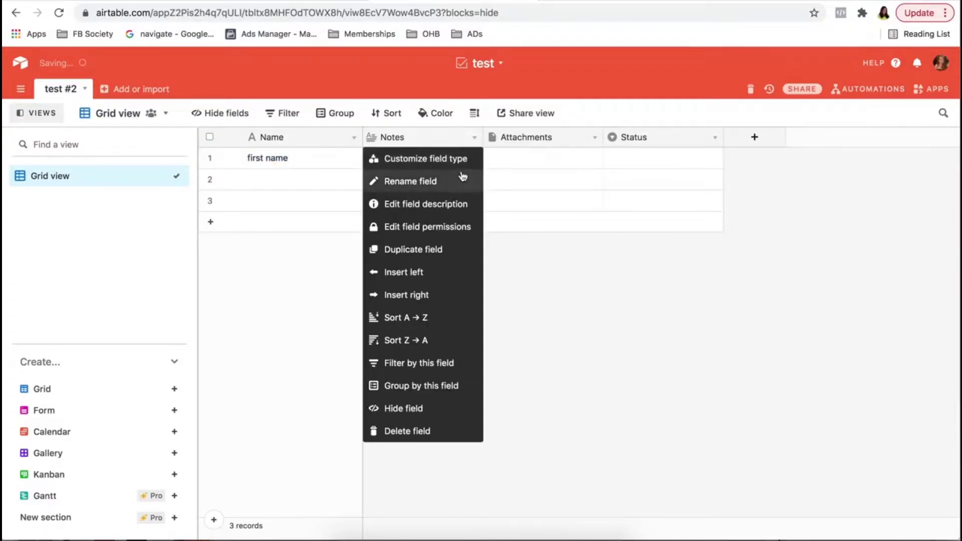
click(549, 290)
click(437, 168)
click(436, 166)
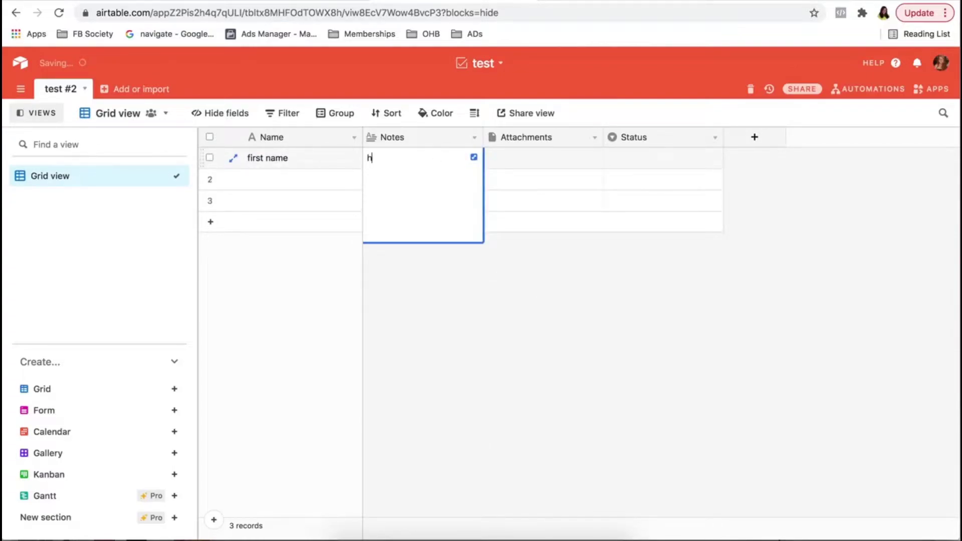
text(hey you)
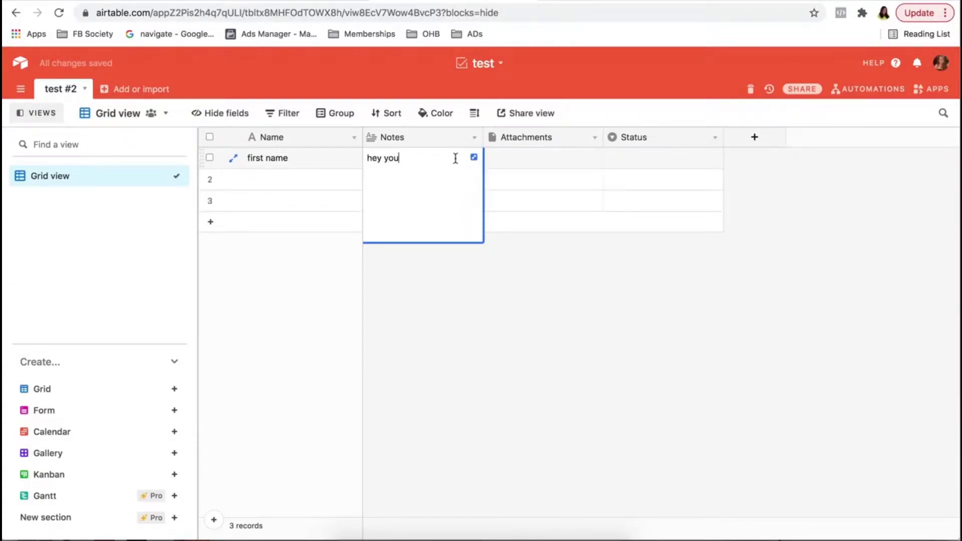
drag(421, 158, 333, 146)
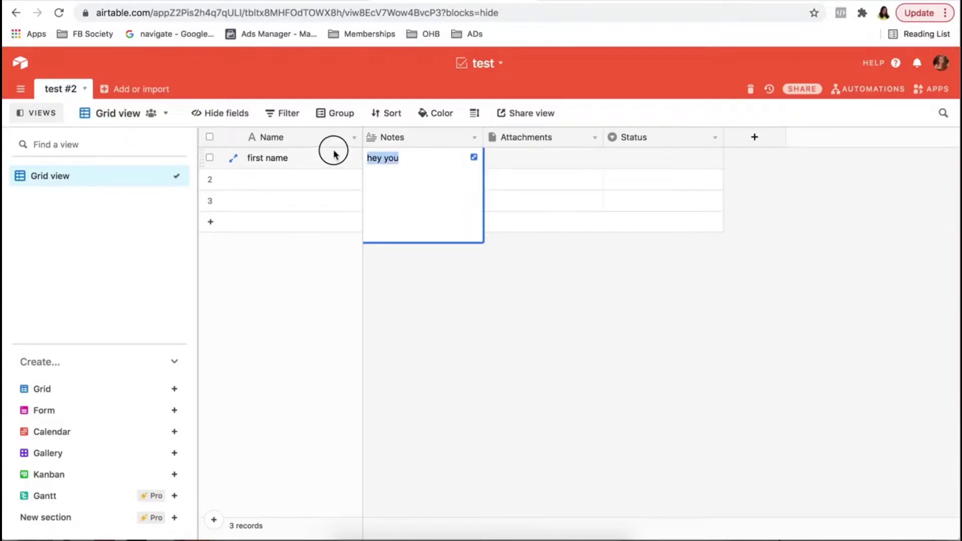
Enable rich text formatting on the Notes field and confirm the conversion
click(474, 138)
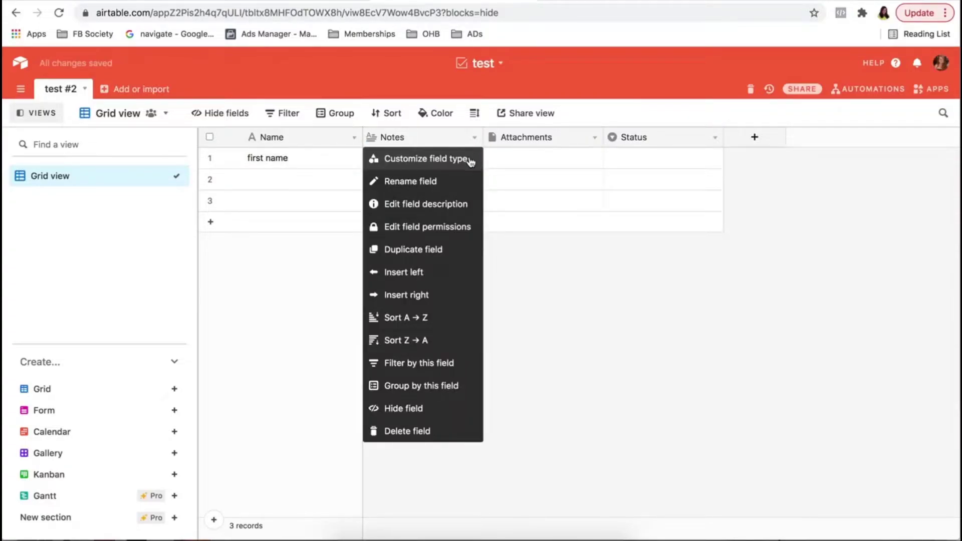
click(471, 160)
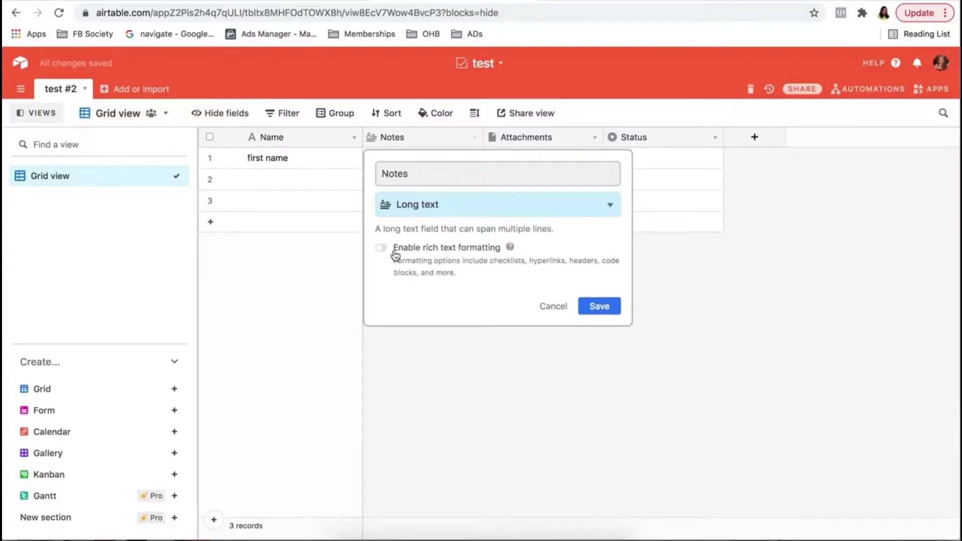
click(385, 253)
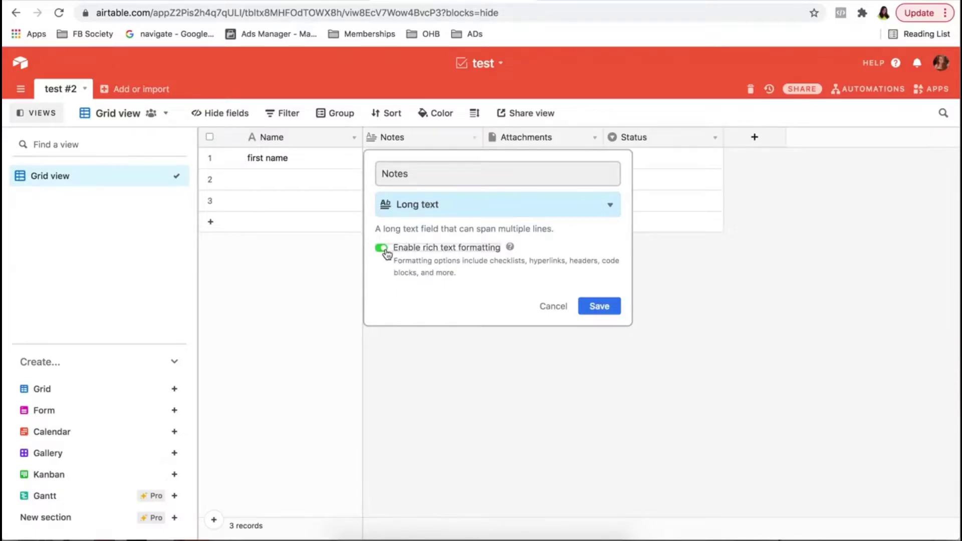
click(604, 306)
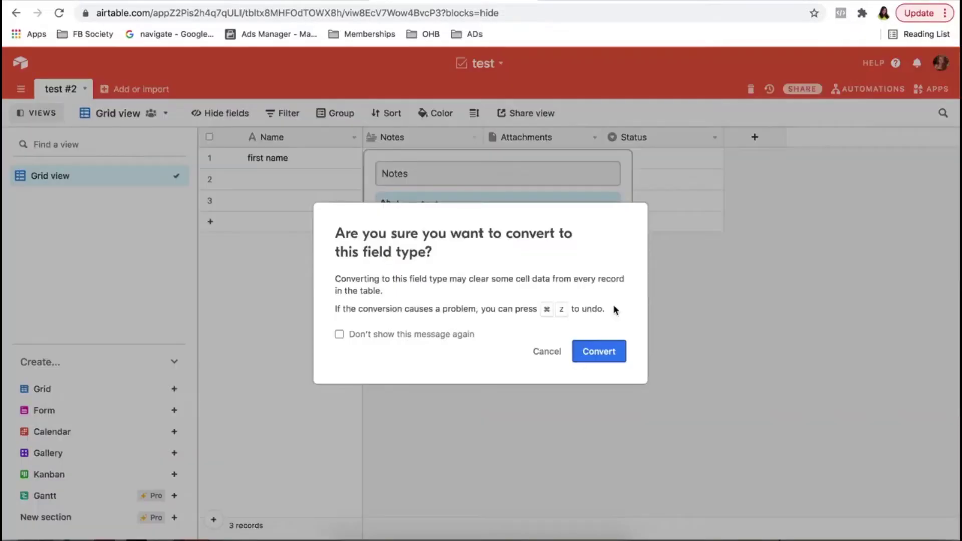
click(608, 351)
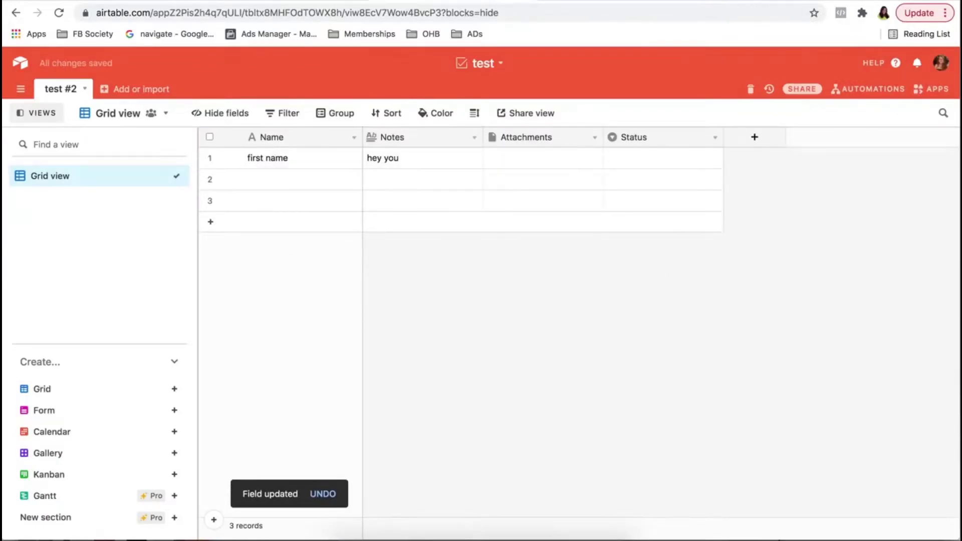
Open the onehappybusiness.com blog and the 'How Websites Can Attract or Repel Clients' post
click(706, 2)
text(onehappybusiness.com)
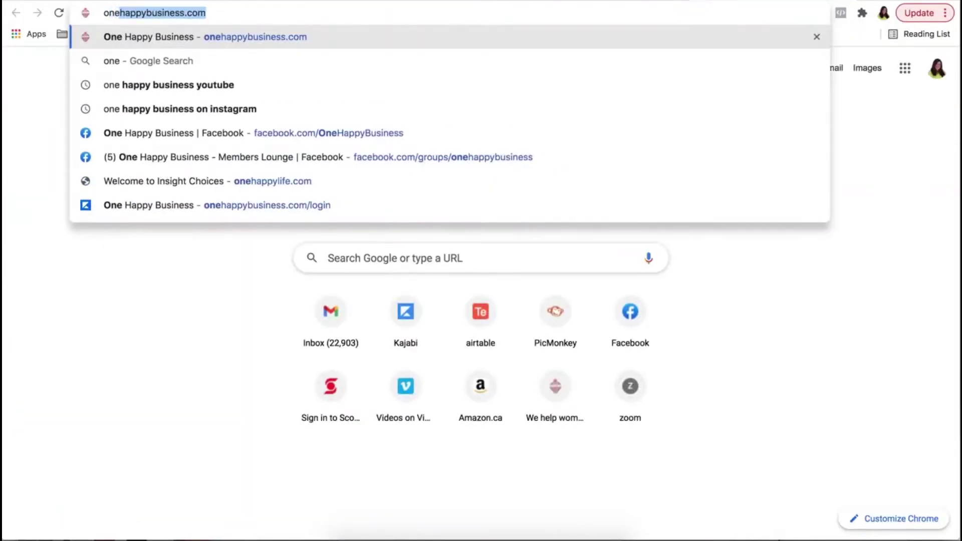
key(Return)
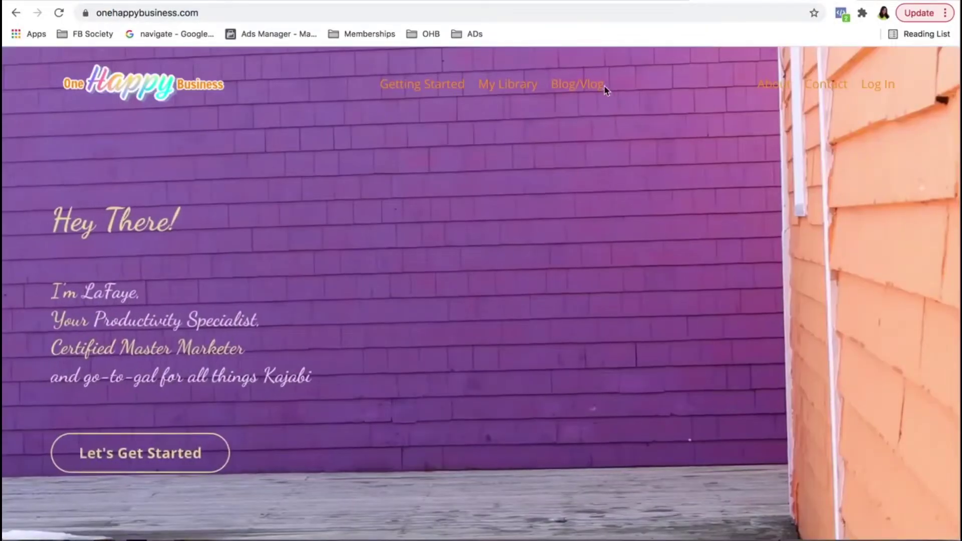
click(604, 88)
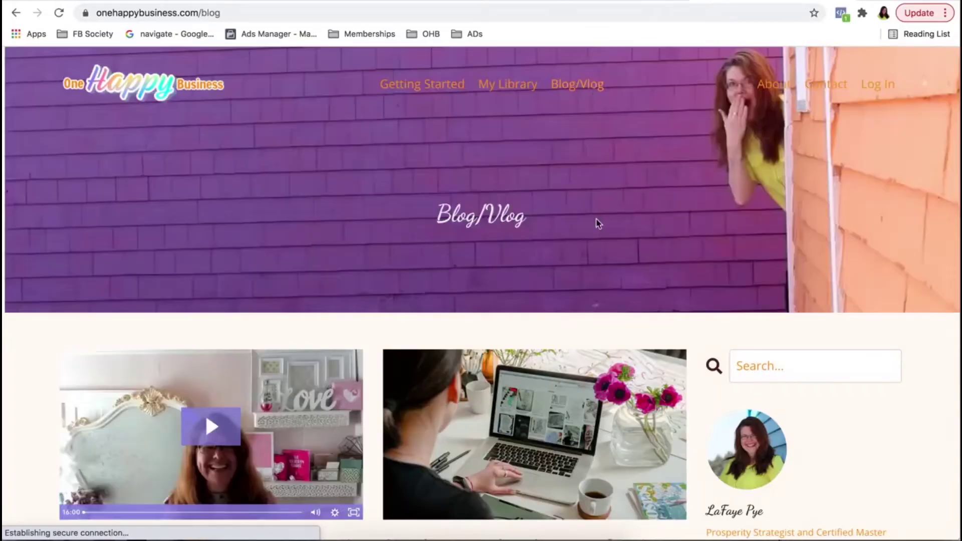
scroll(596, 217, down, 8)
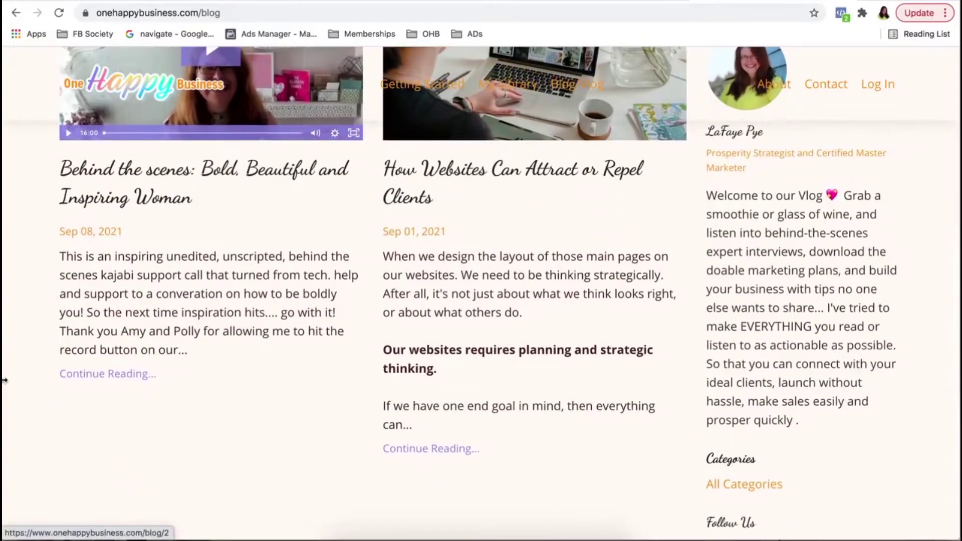
click(125, 375)
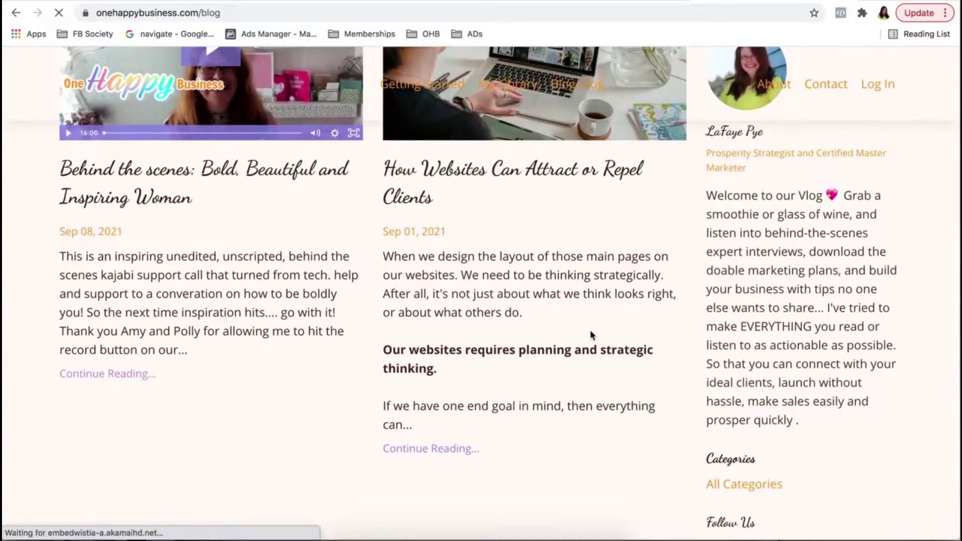
scroll(580, 320, down, 9)
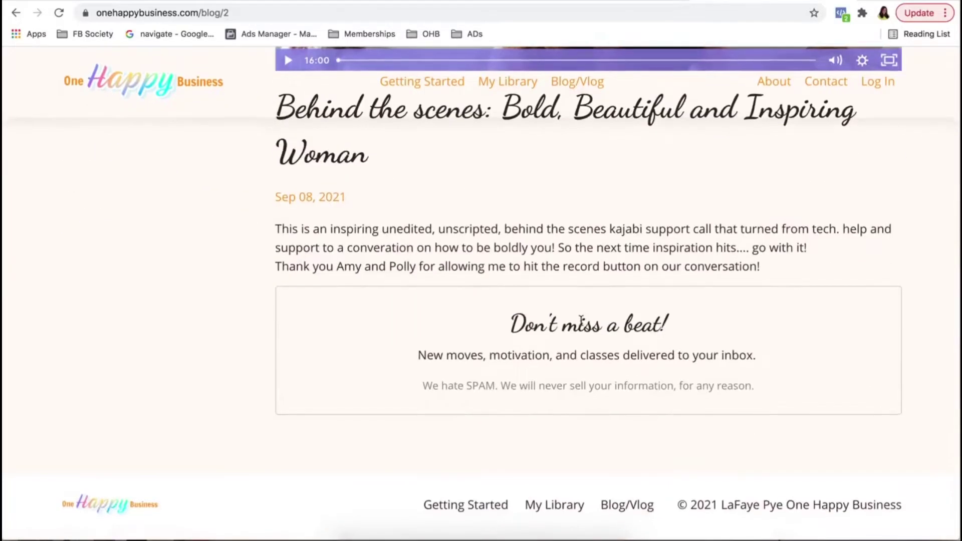
click(16, 13)
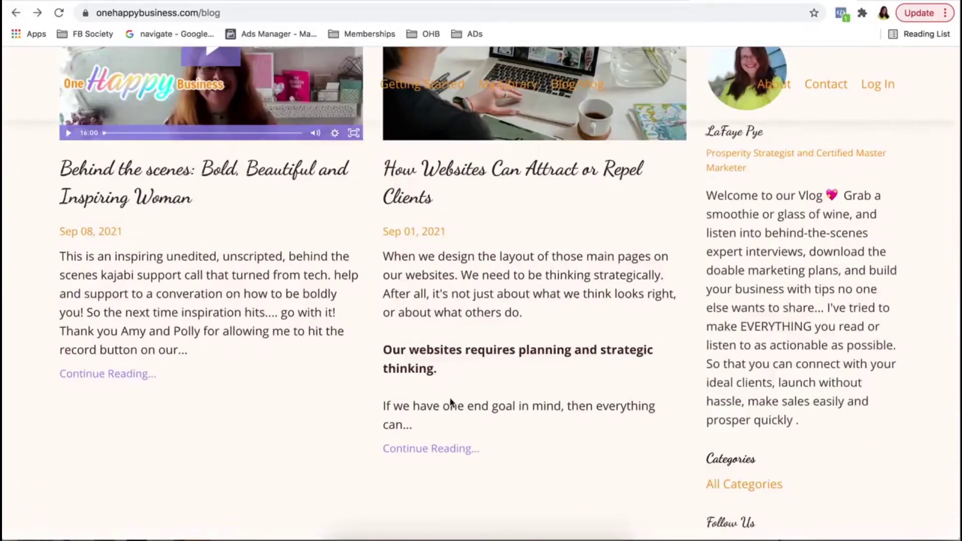
click(430, 450)
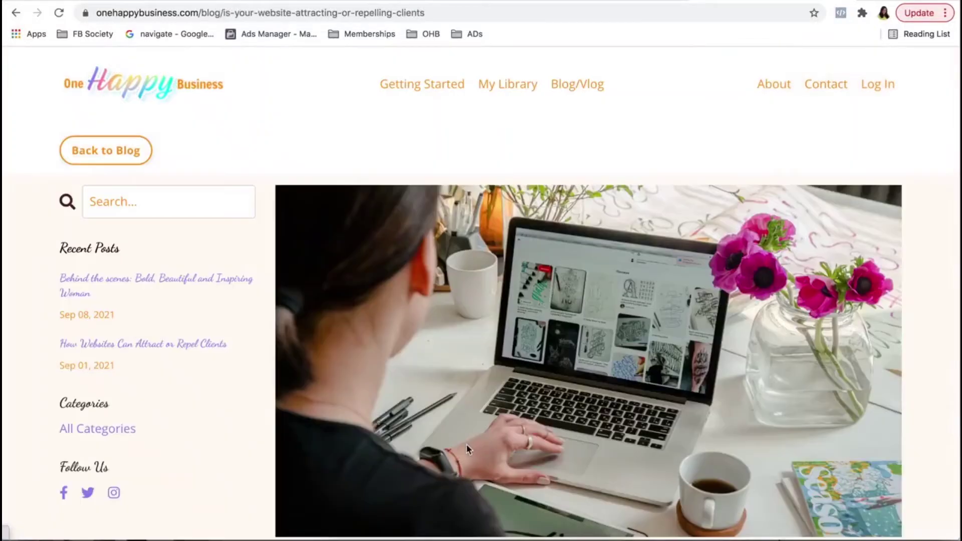
Select the article text from the title downward and copy it
scroll(596, 299, down, 10)
scroll(316, 120, up, 2)
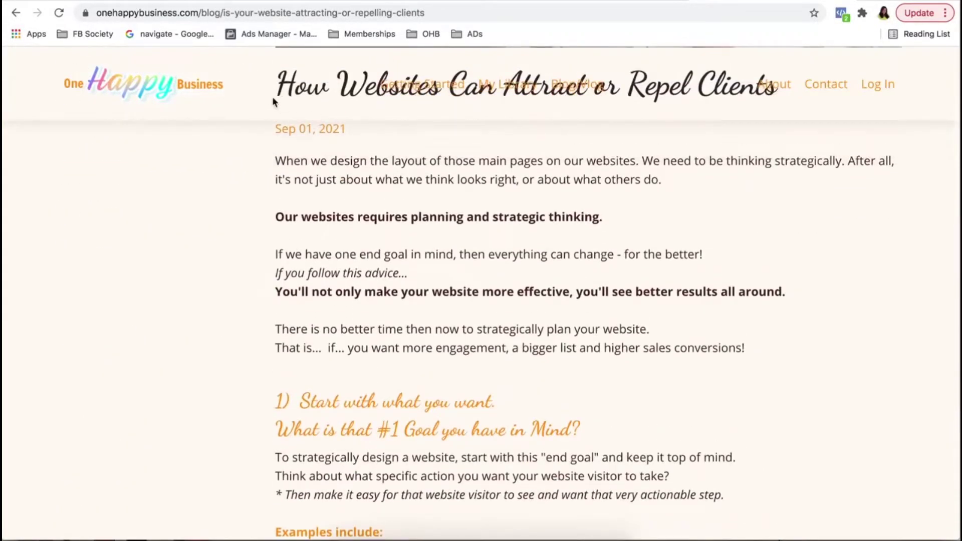
scroll(291, 150, up, 1)
drag(266, 103, 440, 133)
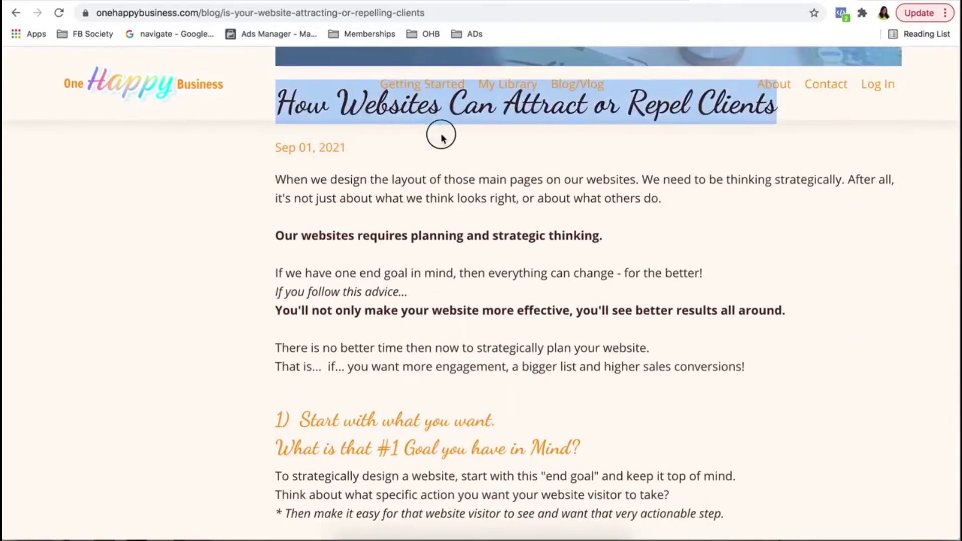
click(302, 175)
scroll(257, 155, up, 1)
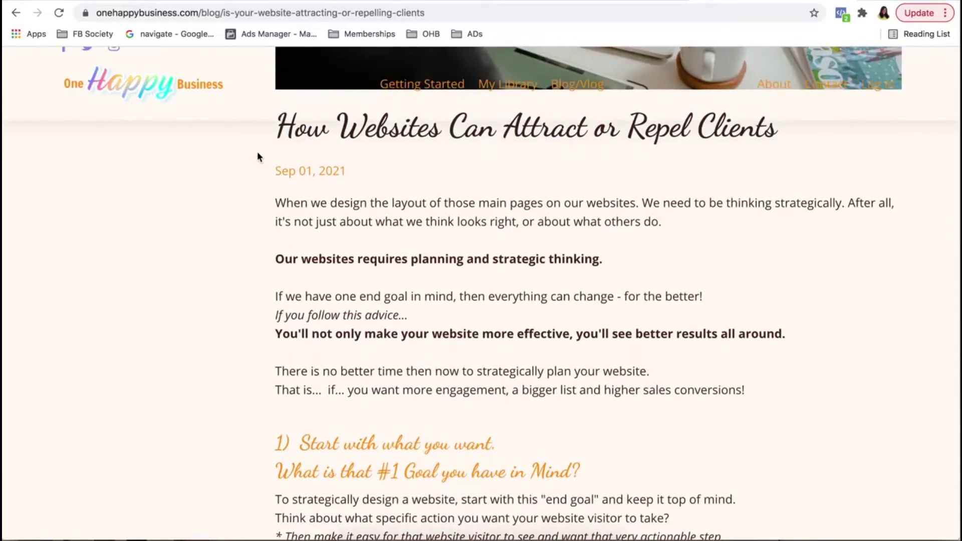
drag(305, 126, 701, 468)
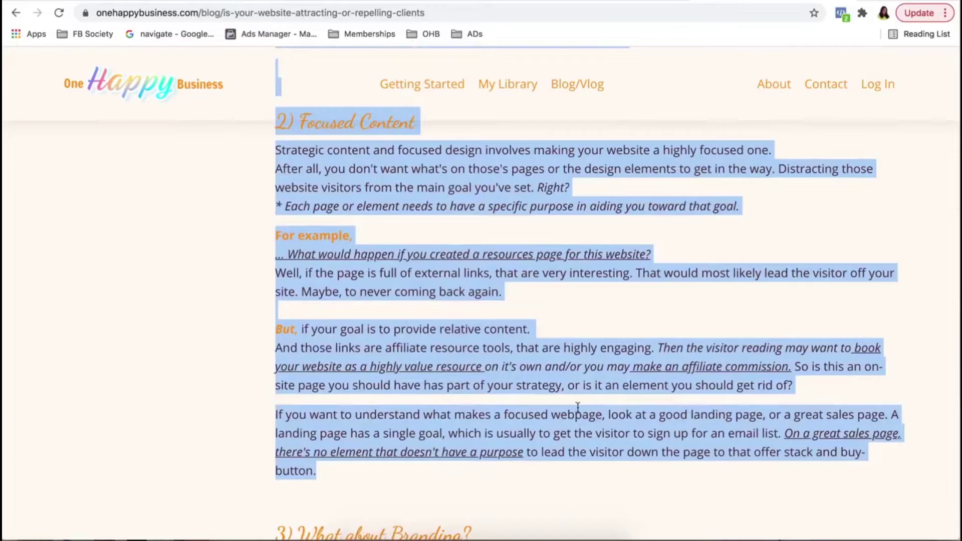
right_click(571, 387)
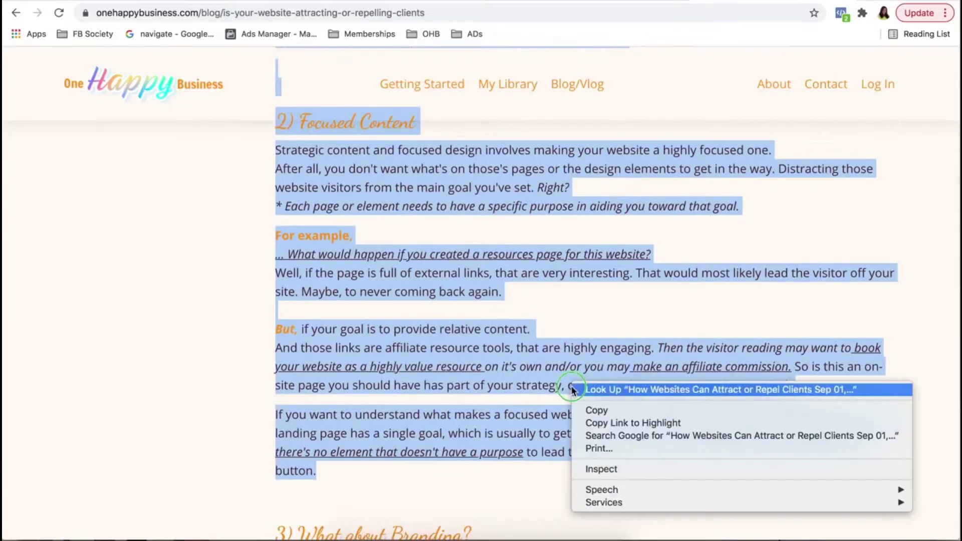
click(598, 408)
Back in the test base, paste the copied blog post into row 2's Notes cell
click(583, 3)
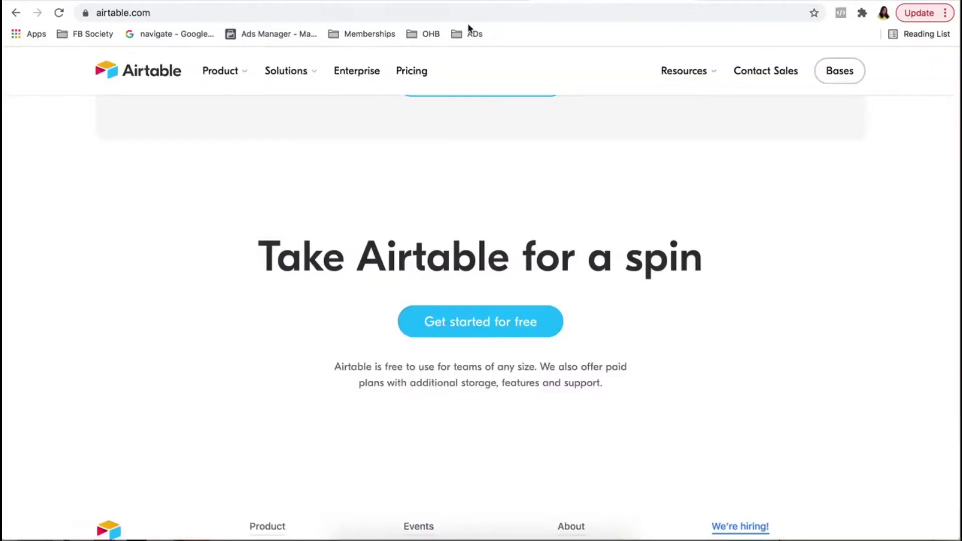
click(455, 3)
click(391, 180)
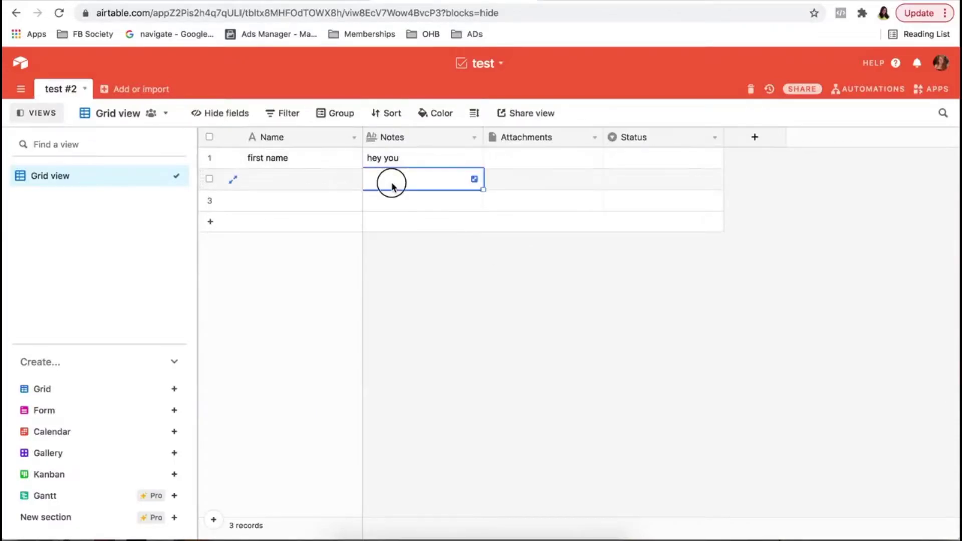
click(391, 181)
right_click(392, 187)
click(437, 267)
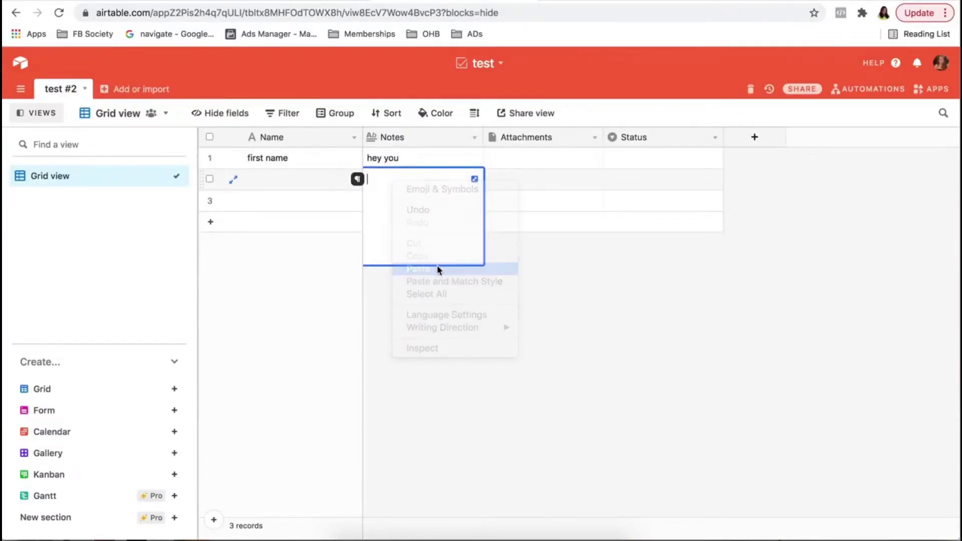
Expand row 2's Notes cell to review the full pasted post, then close it
click(475, 179)
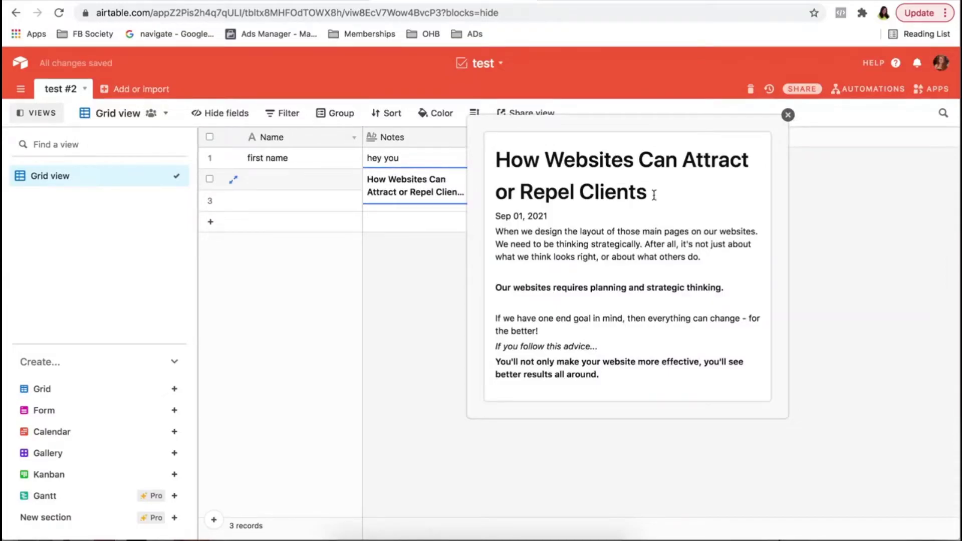
scroll(675, 308, down, 2)
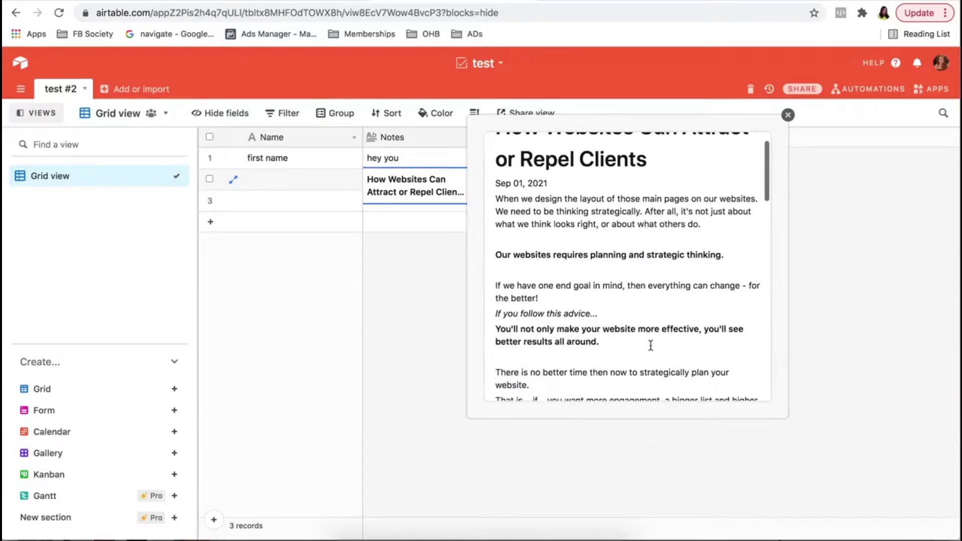
scroll(649, 345, down, 5)
scroll(650, 345, down, 10)
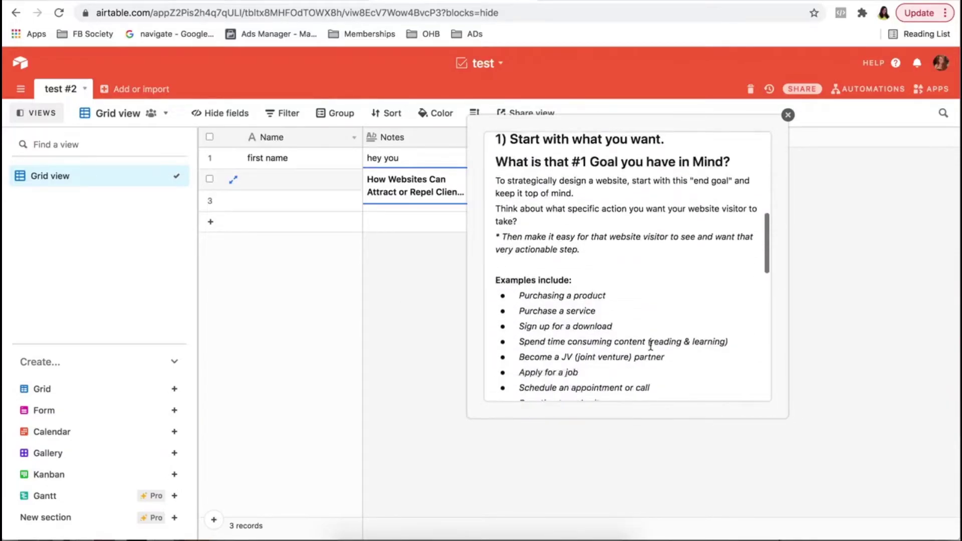
scroll(650, 345, down, 10)
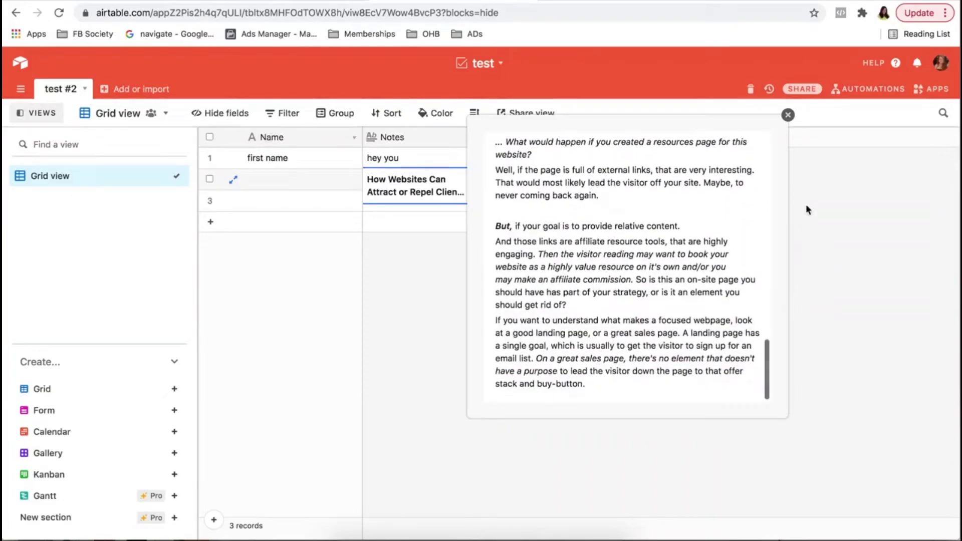
click(787, 115)
Save the Notes field with rich text formatting on and rename it 'Blog'
click(474, 138)
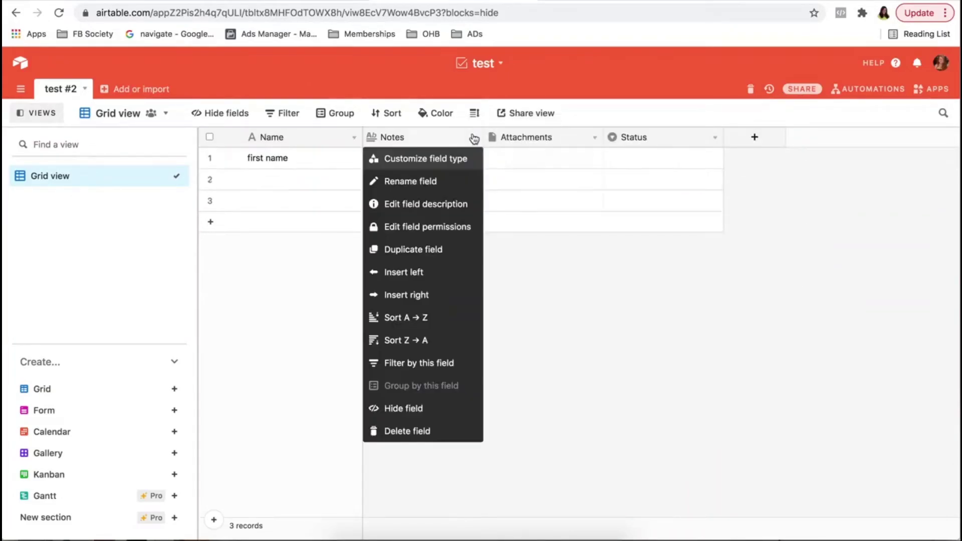
click(451, 160)
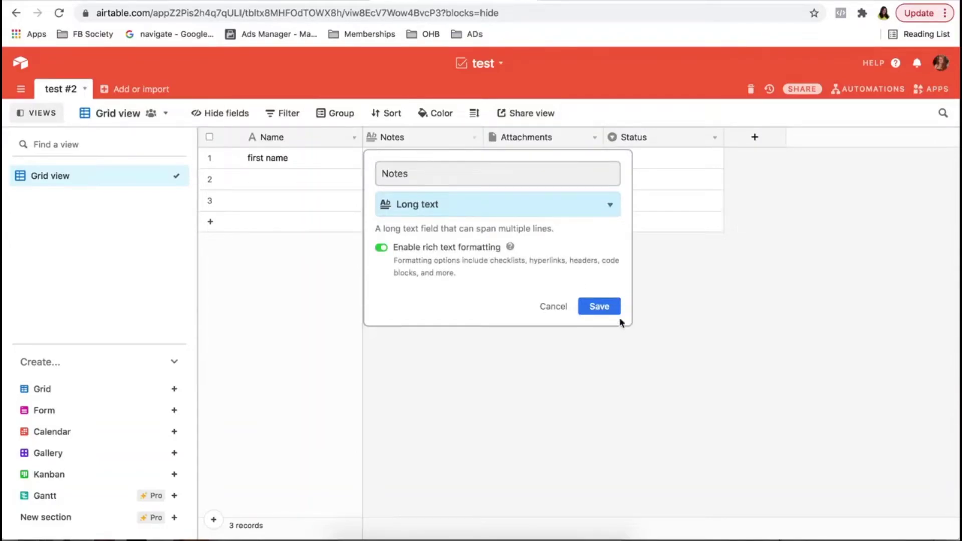
click(607, 306)
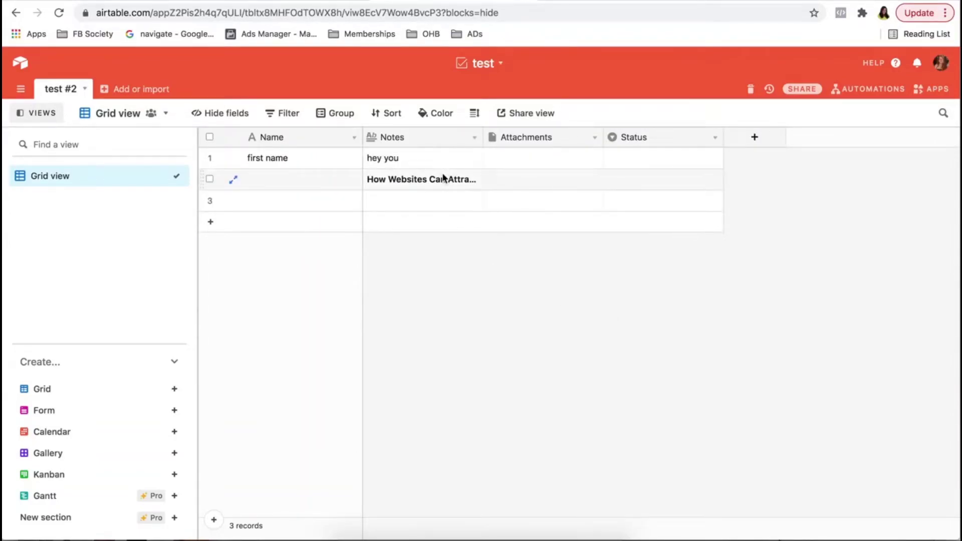
click(474, 138)
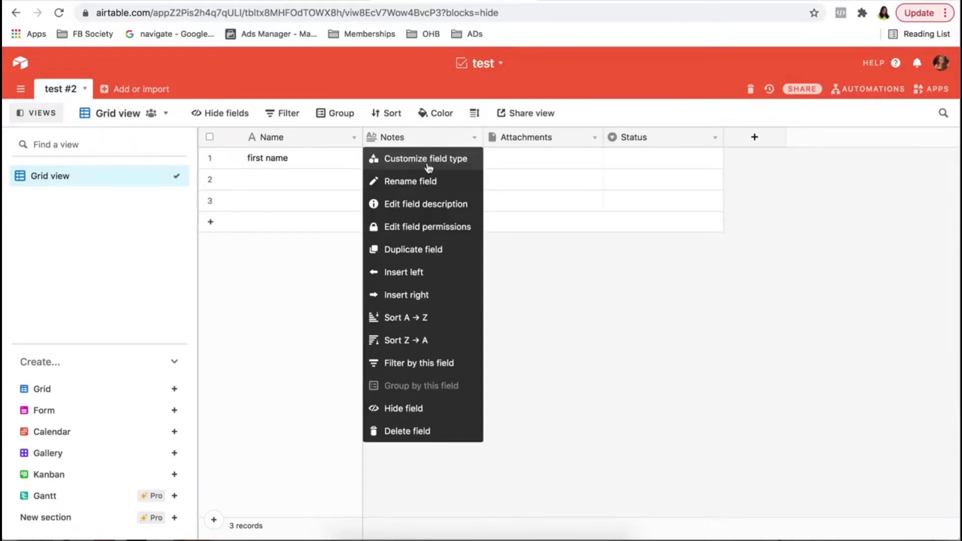
click(426, 183)
key(BackSpace)
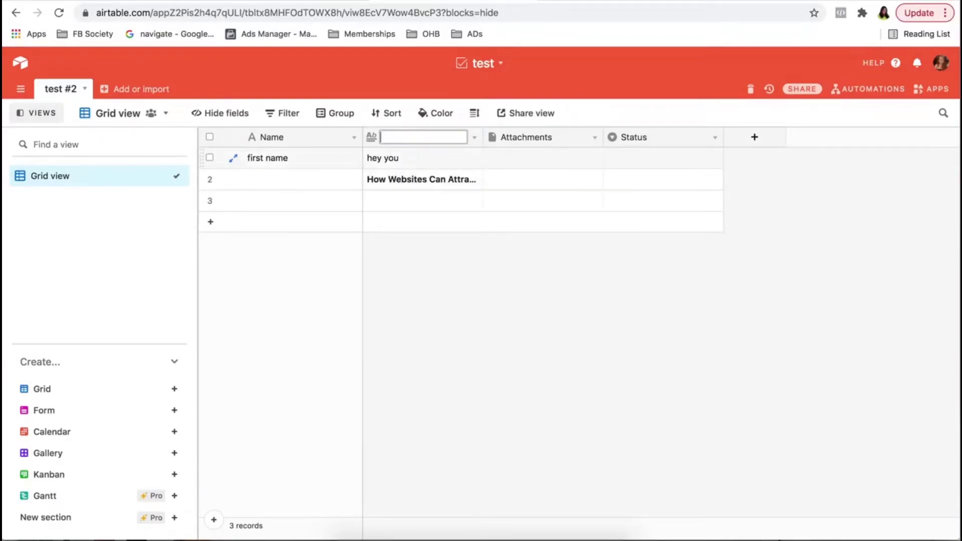
key(Return)
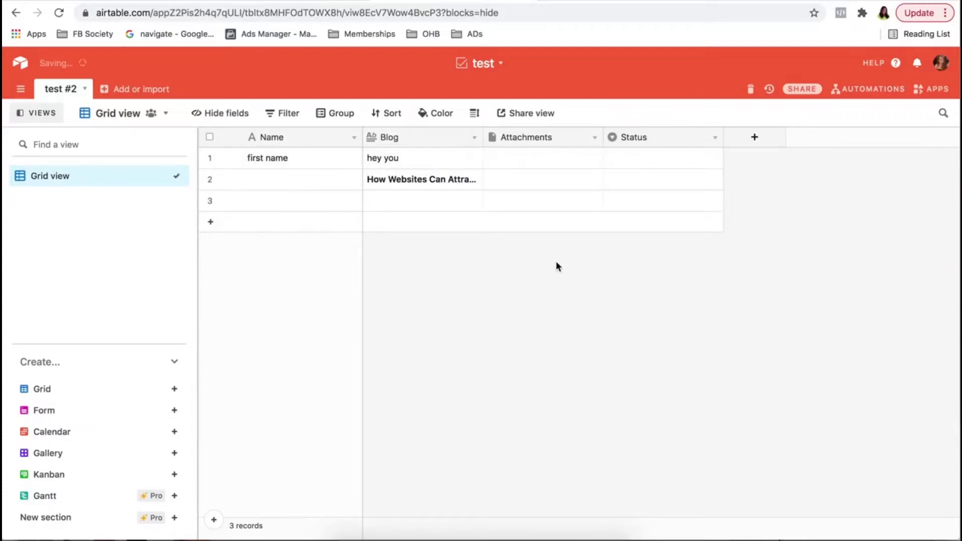
Set the first record's Status to 'In progress'
click(545, 159)
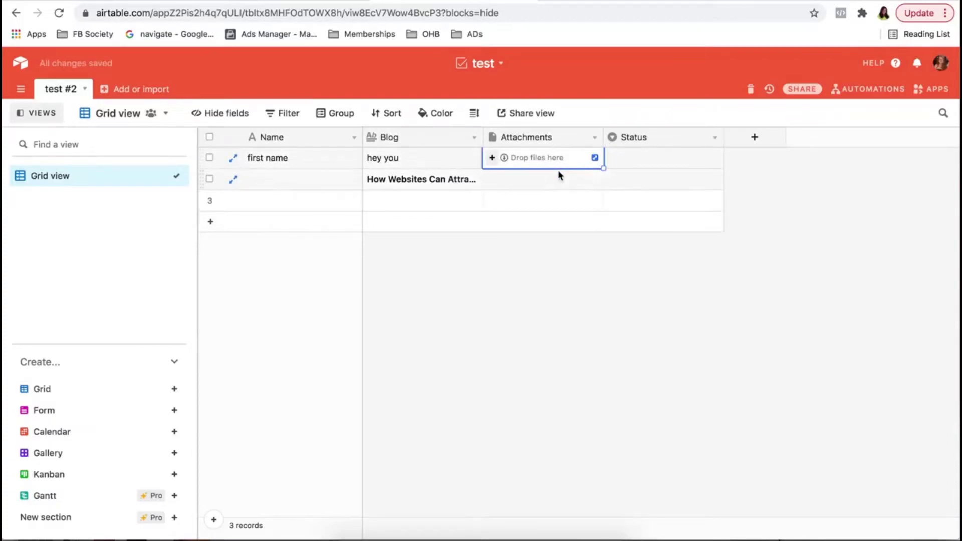
click(714, 137)
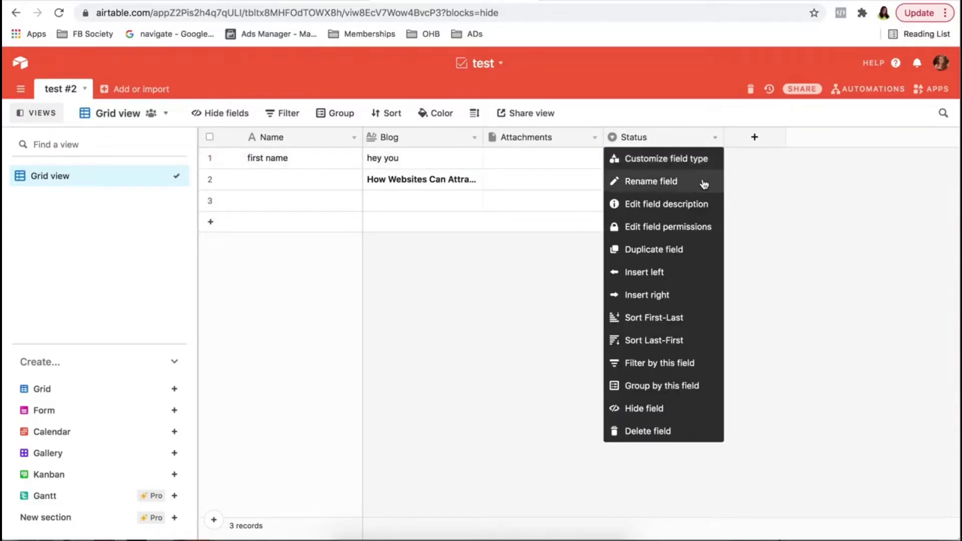
click(796, 201)
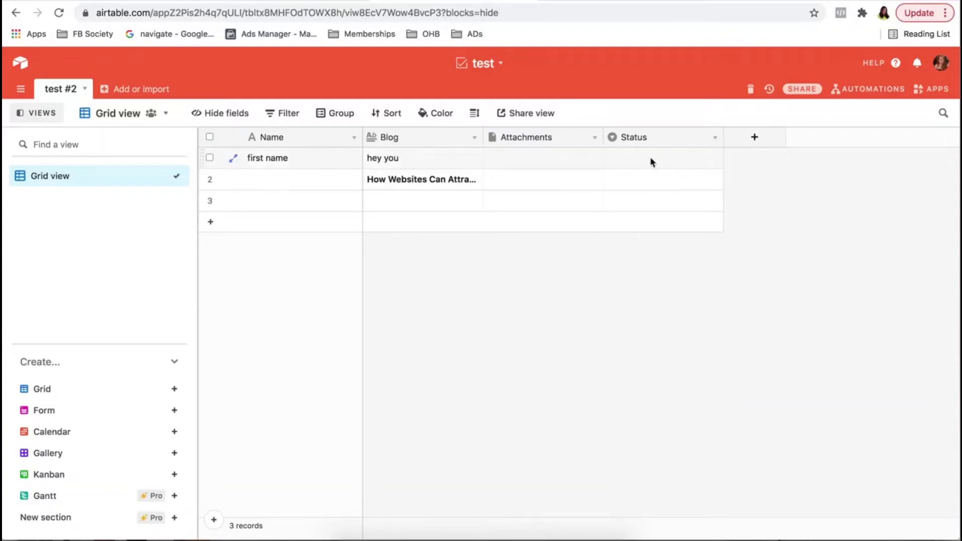
click(646, 157)
click(715, 157)
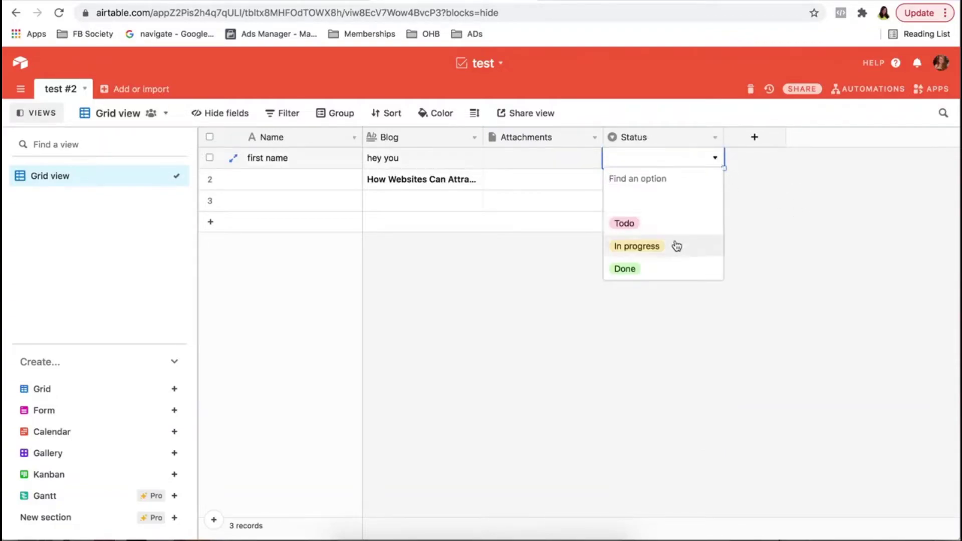
click(674, 245)
click(757, 139)
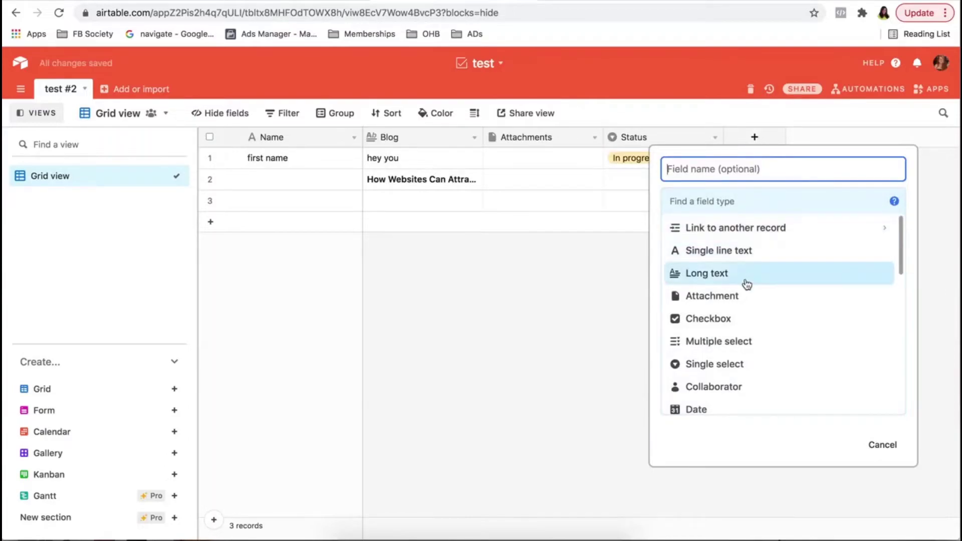
Add a 'Done' checkbox field and tick it for row 1
click(739, 317)
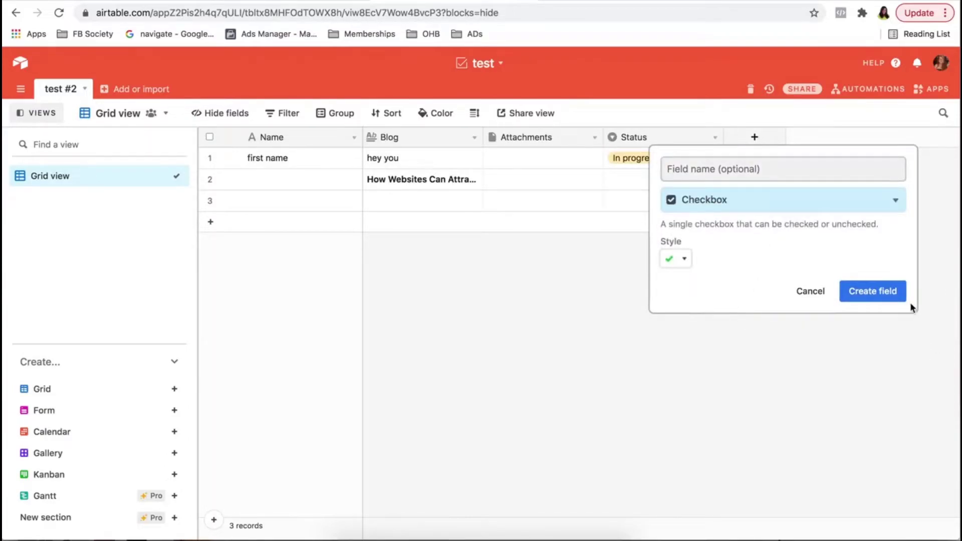
click(896, 296)
click(785, 159)
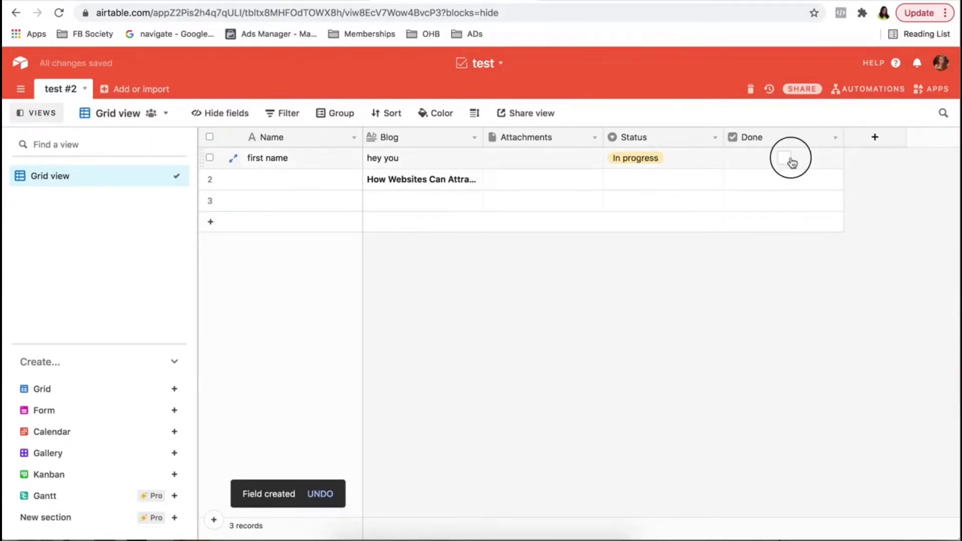
Add a URL field to the table
click(874, 138)
scroll(829, 308, down, 2)
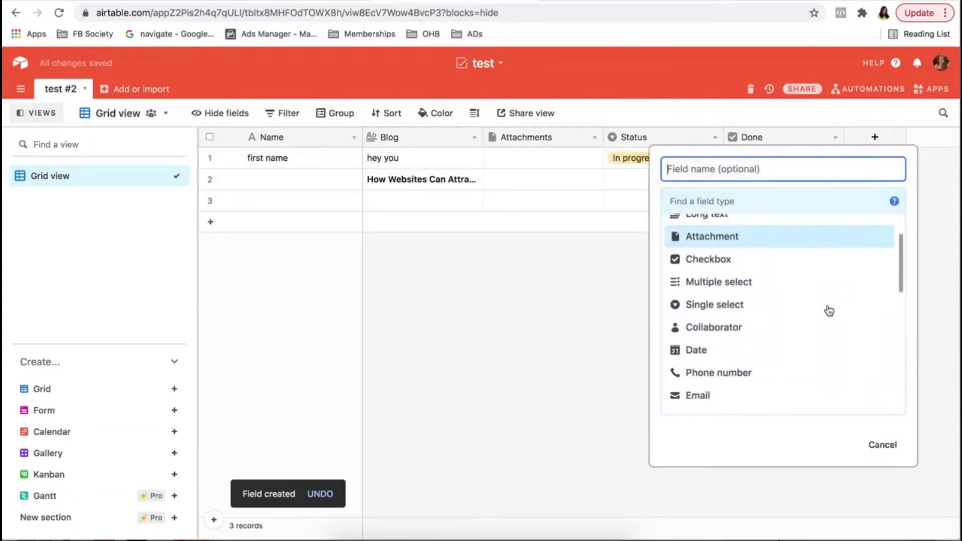
scroll(829, 310, down, 2)
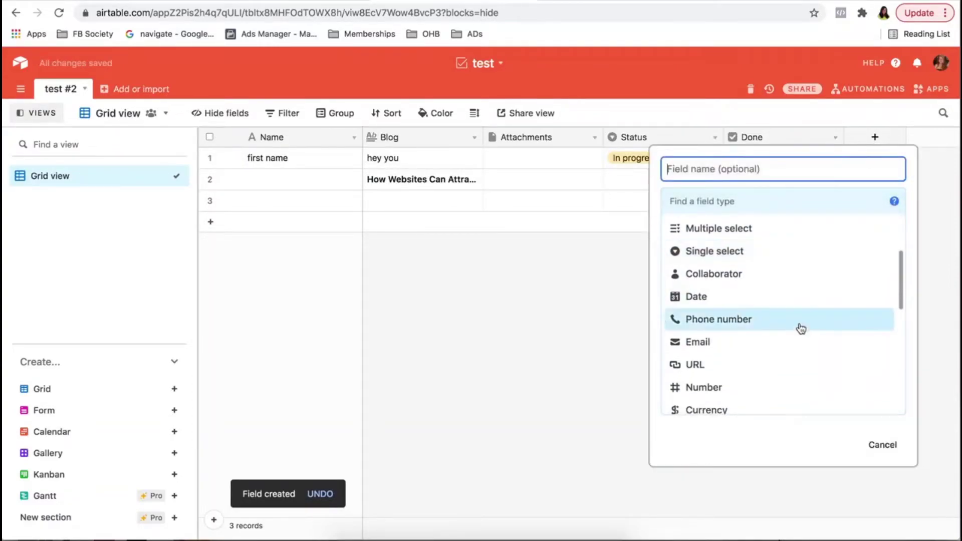
click(746, 364)
click(885, 271)
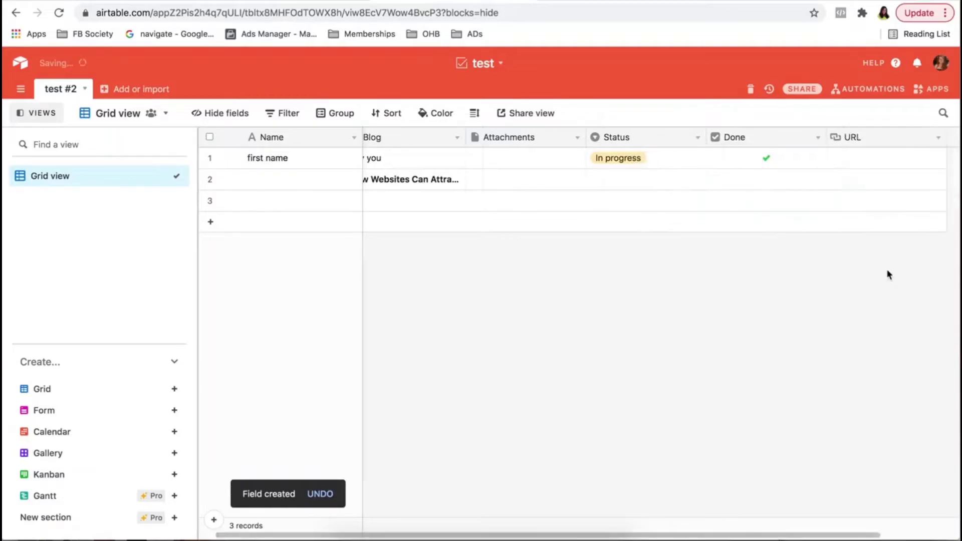
Copy the blog post's full web address from its browser page
key(ctrl+Tab)
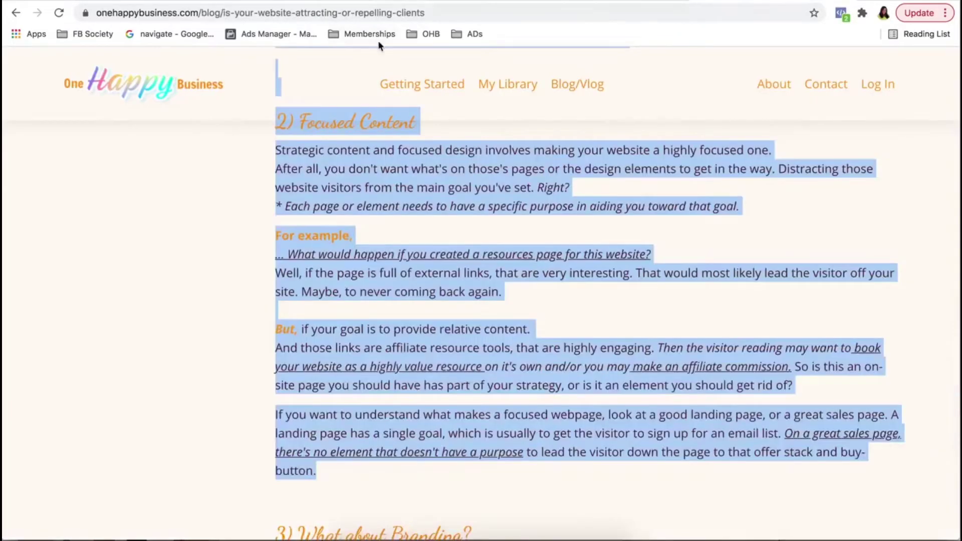
drag(480, 13, 36, 7)
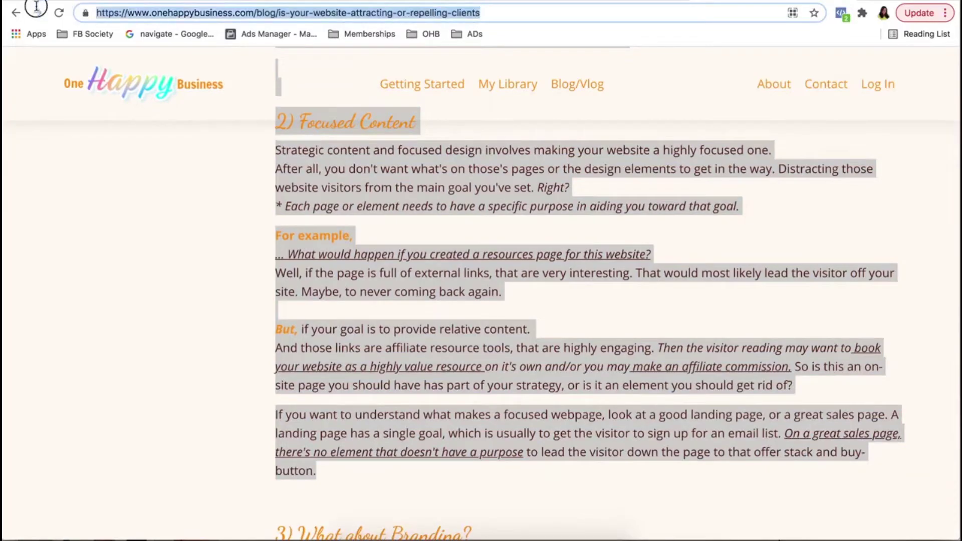
right_click(182, 12)
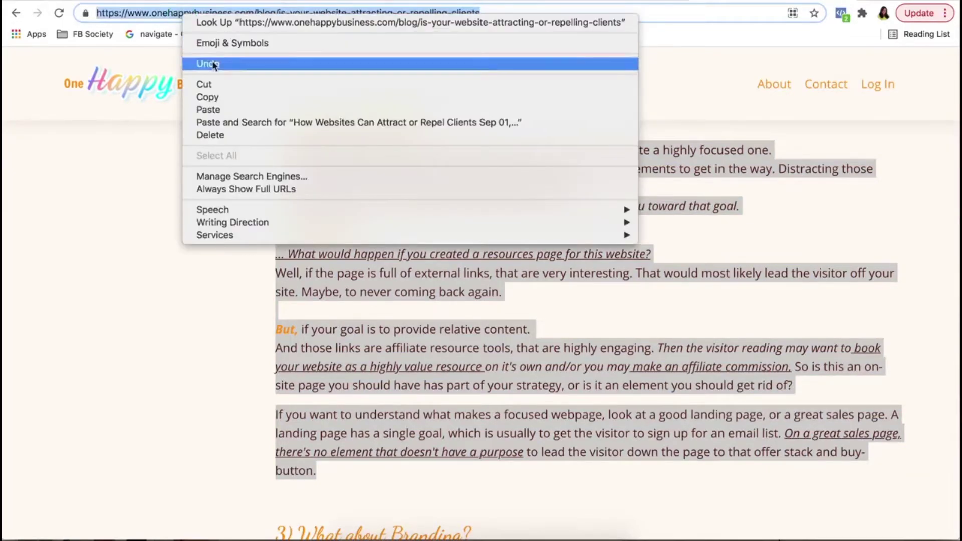
click(229, 98)
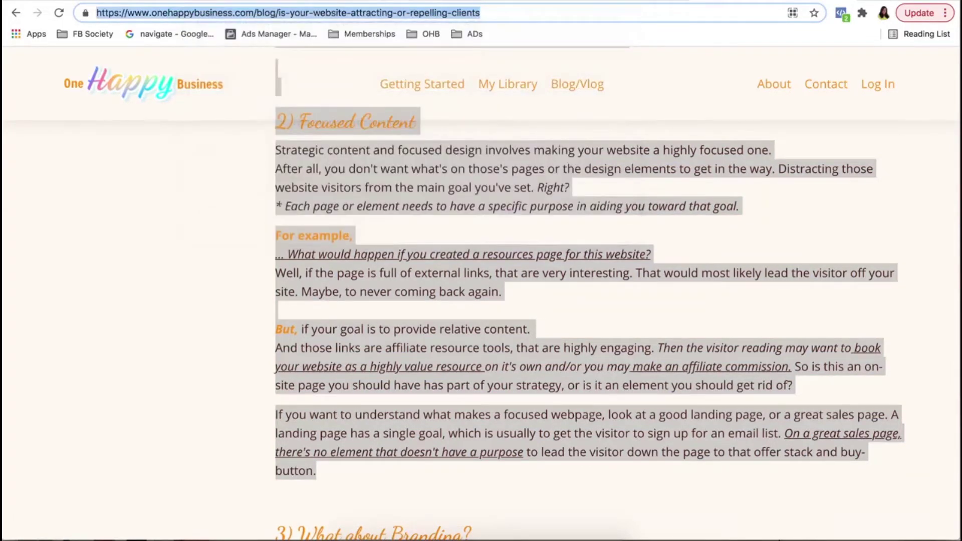
Paste the blog post address into the first record's URL cell and commit it
key(ctrl+Tab)
click(863, 151)
click(865, 151)
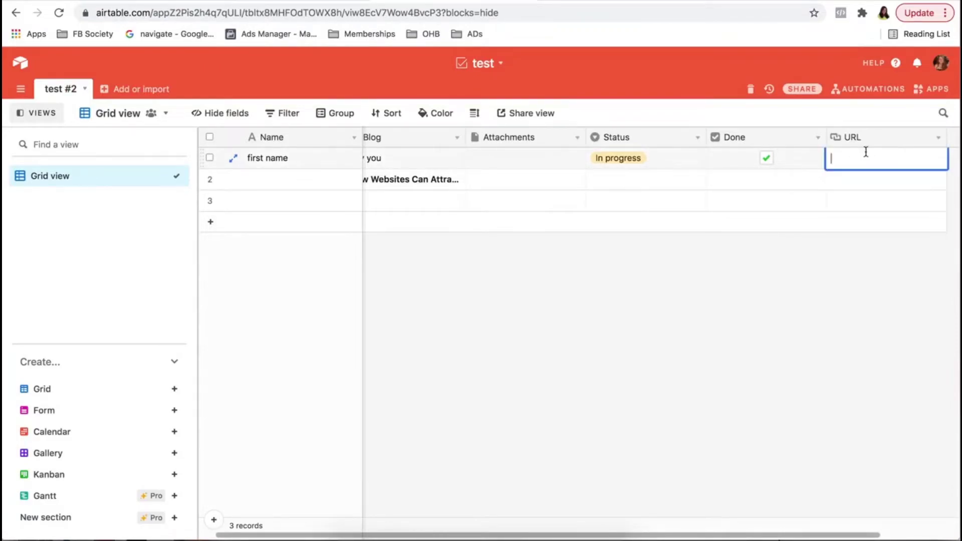
right_click(865, 152)
click(850, 237)
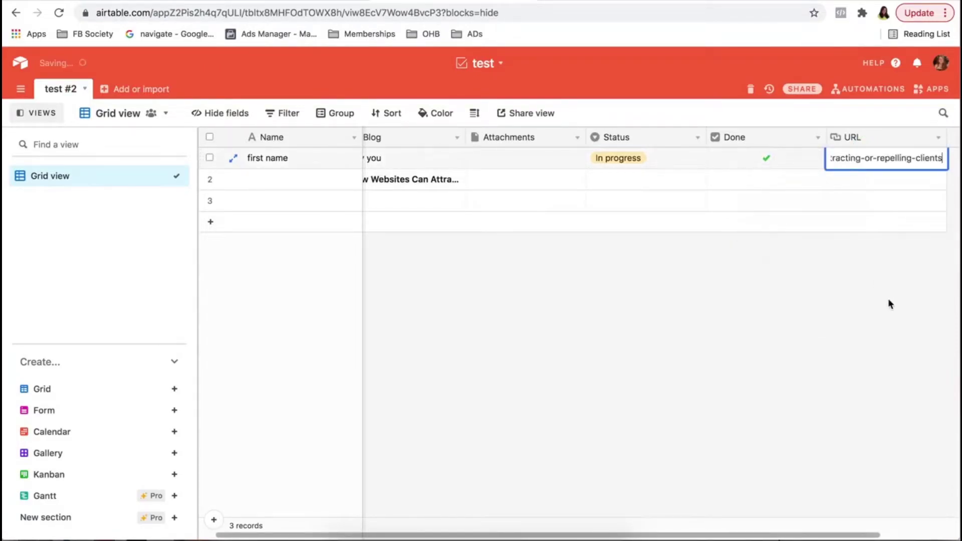
click(877, 188)
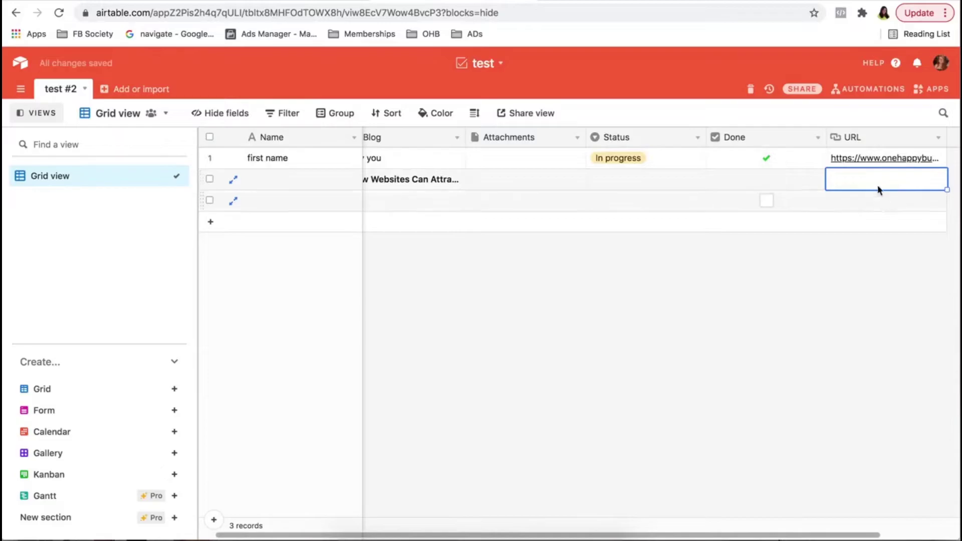
Open the saved URL link to verify it, then close that tab
click(882, 158)
click(882, 160)
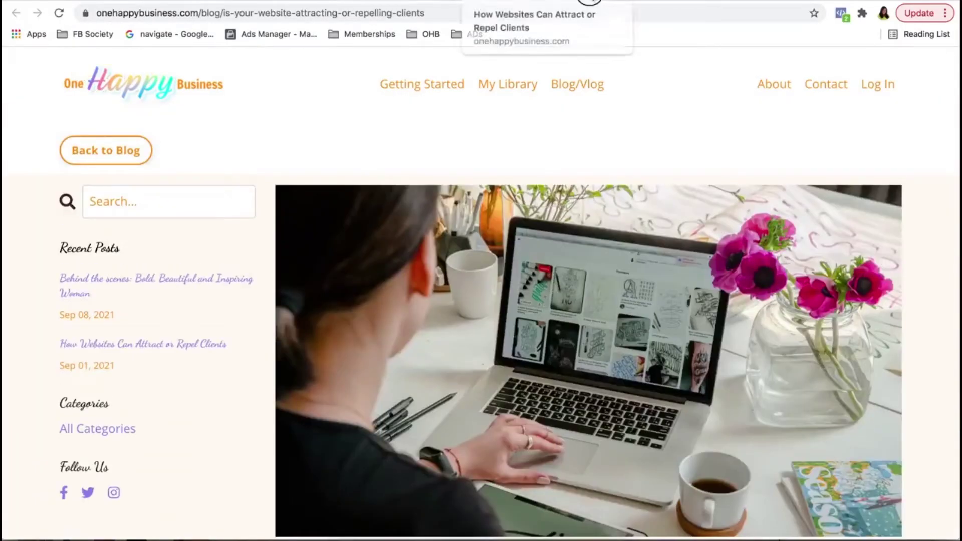
key(super+w)
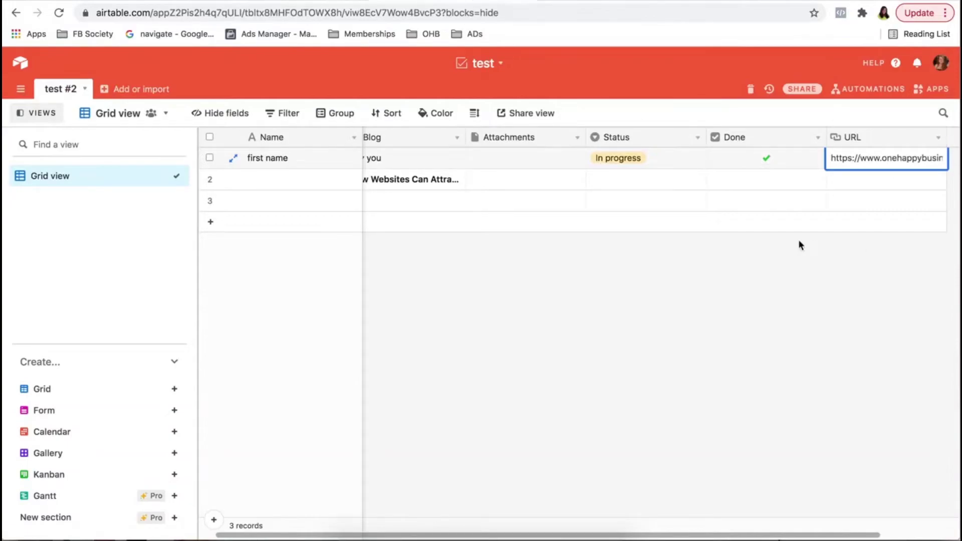
scroll(798, 242, right, 3)
Add a new Multiple select field named 'multi'
click(888, 137)
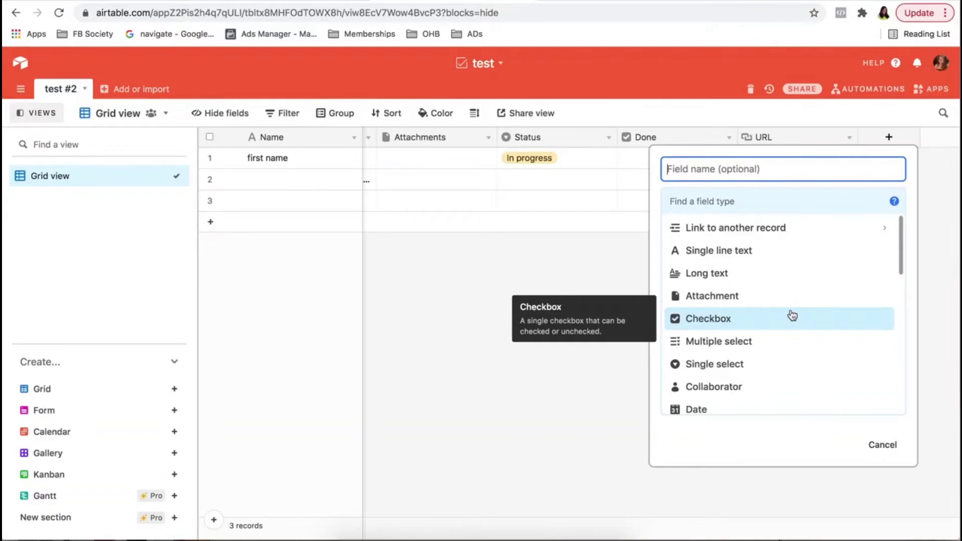
click(774, 346)
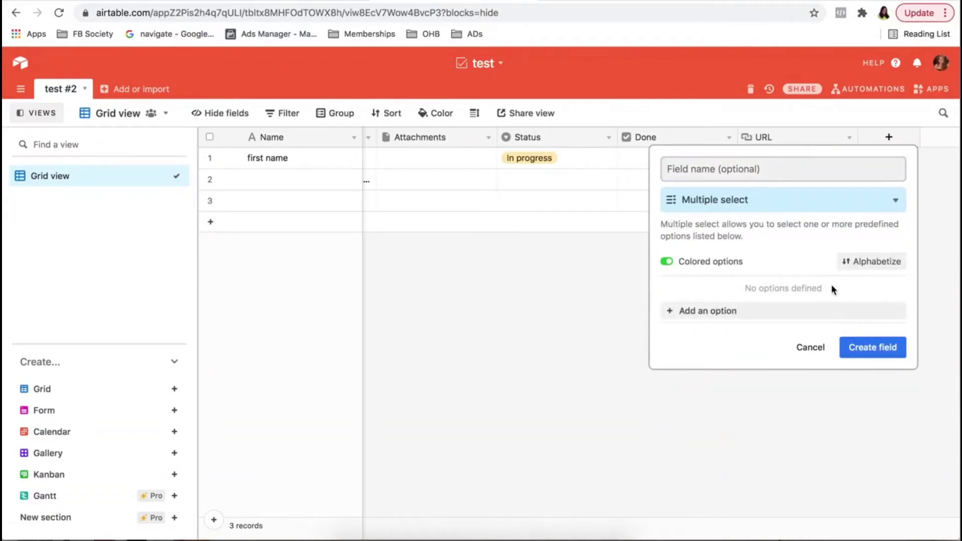
click(769, 169)
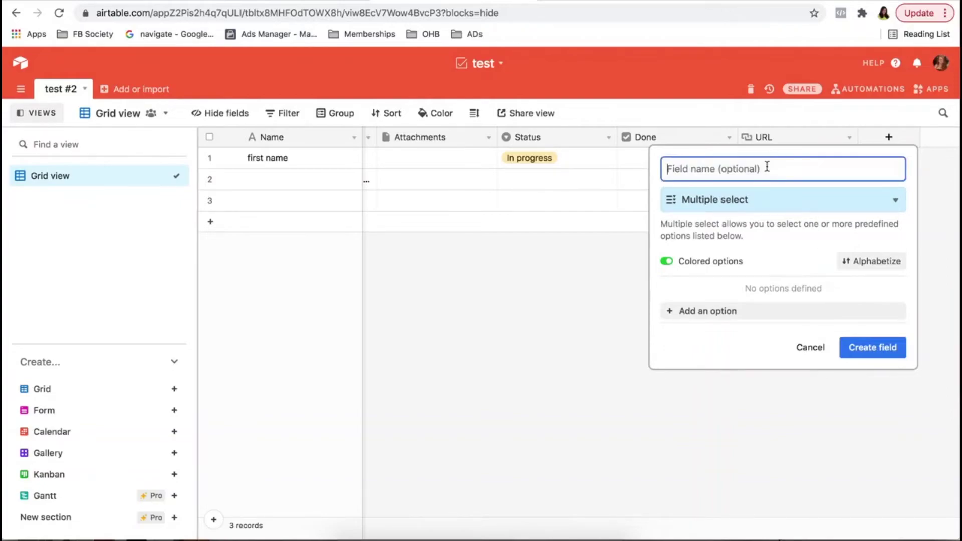
text(mu)
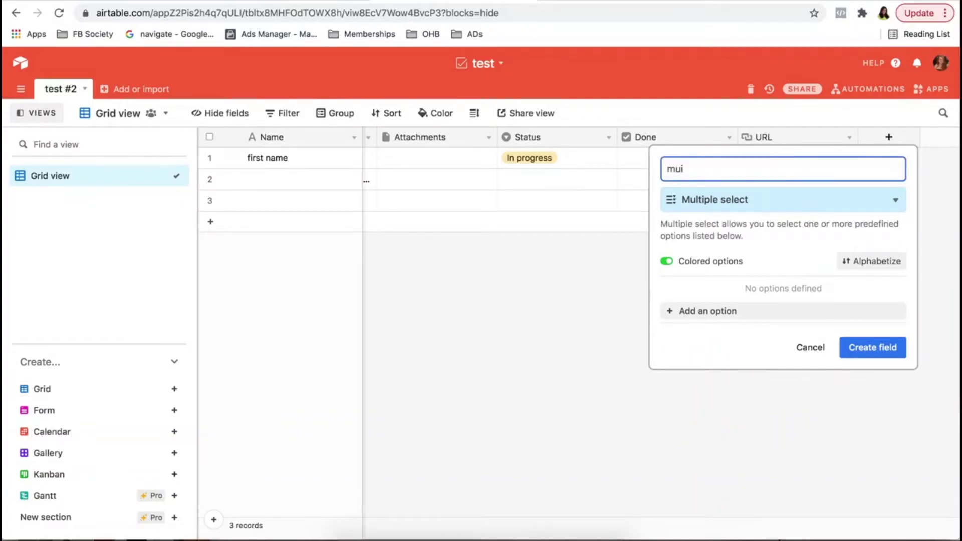
text(lti)
Add a first option '31' and give it a teal colour
click(740, 310)
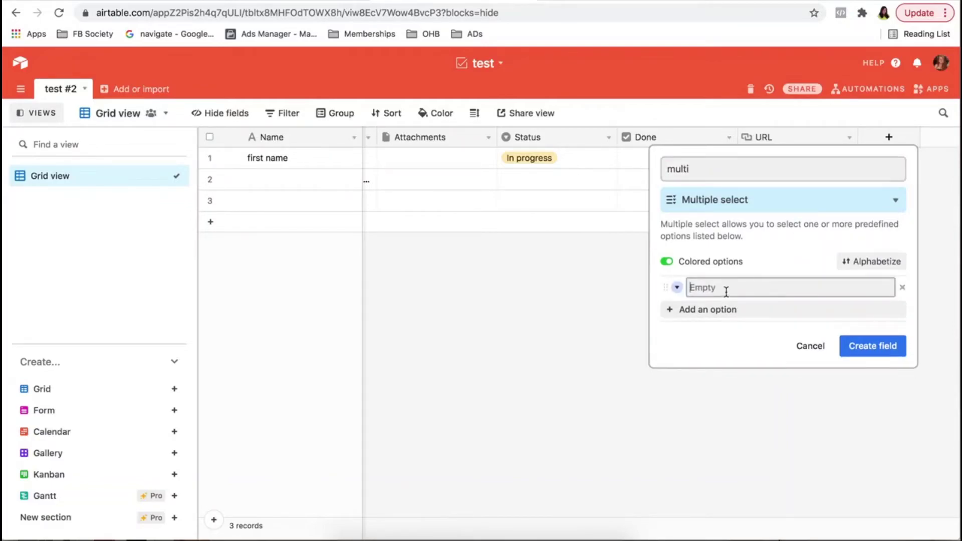
text(3)
key(BackSpace)
key(BackSpace)
text(31)
click(677, 287)
click(710, 332)
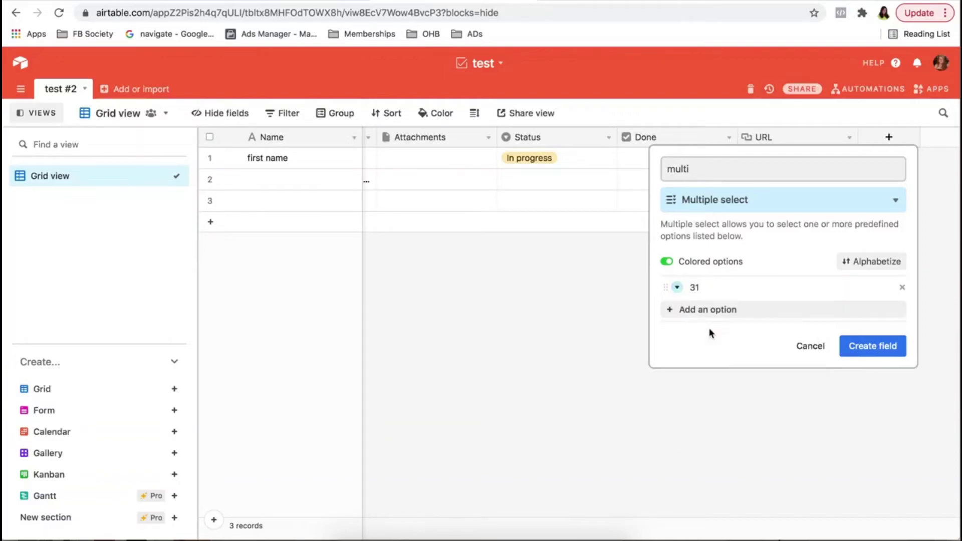
Add option '#2' in pink and option '#3' in grey
click(709, 309)
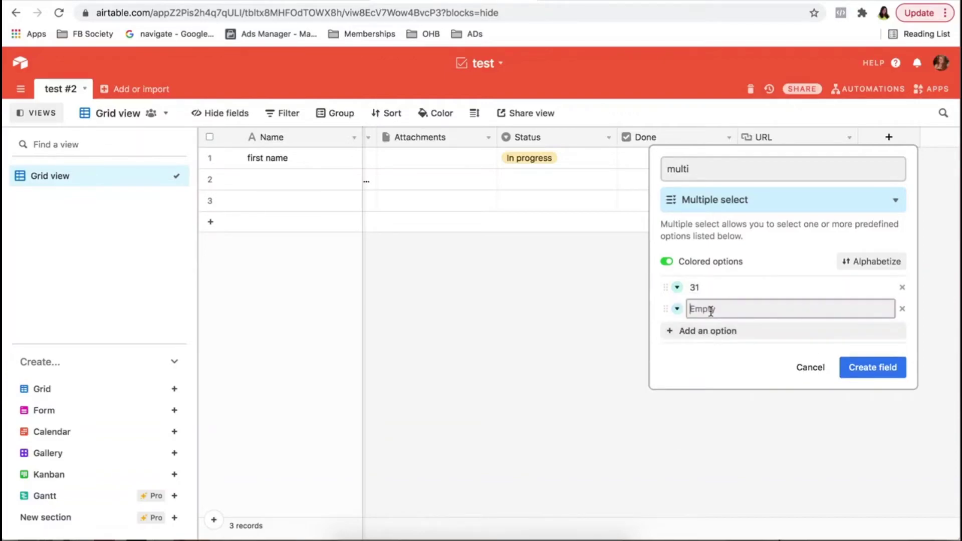
text(#2)
click(715, 331)
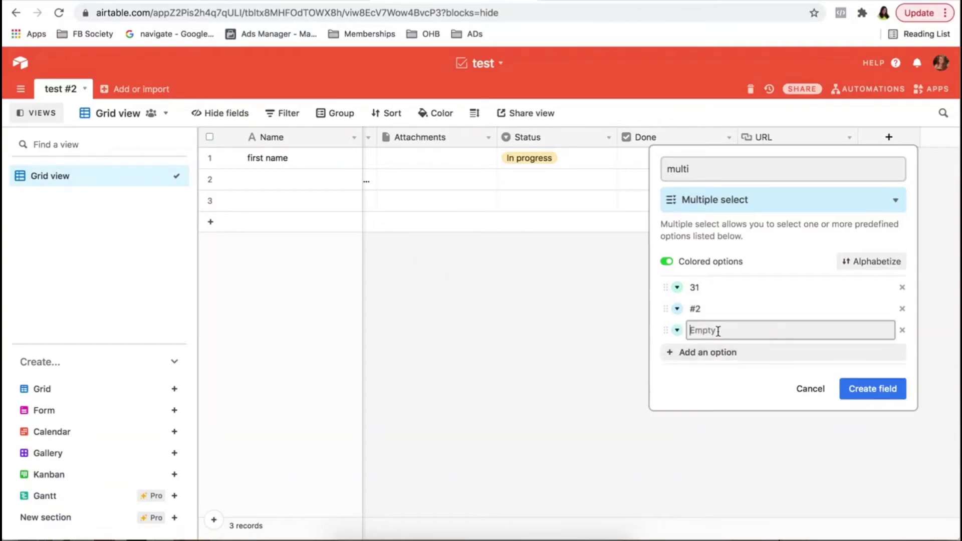
click(676, 309)
click(710, 399)
click(713, 331)
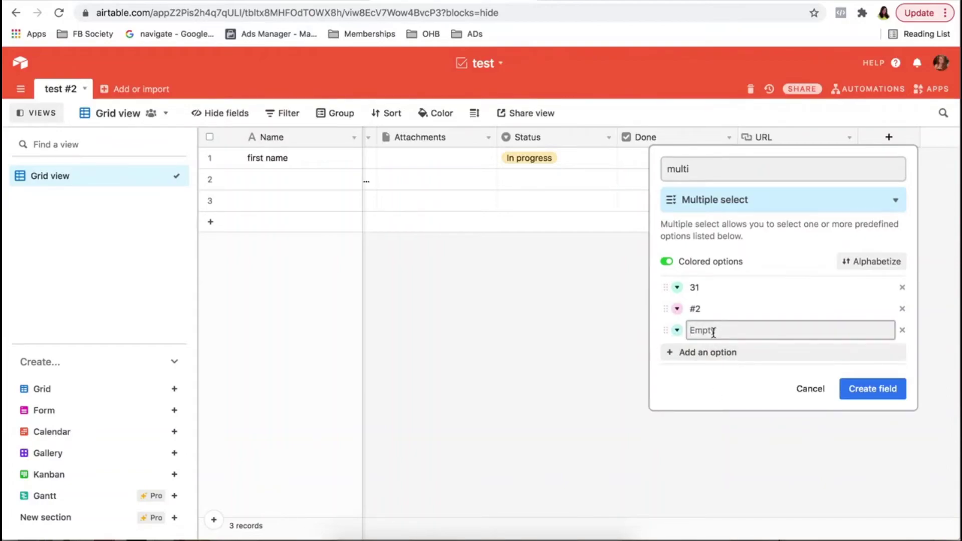
text(#3)
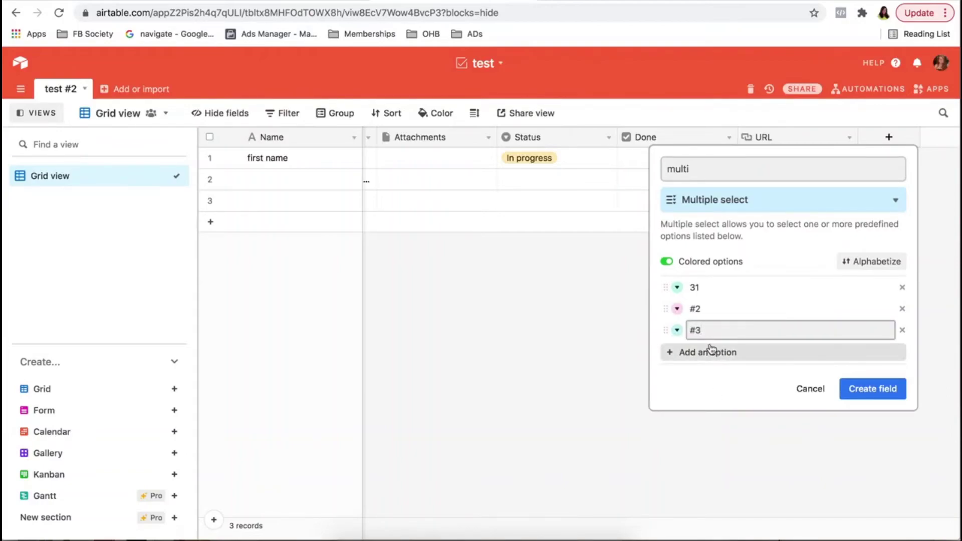
click(676, 329)
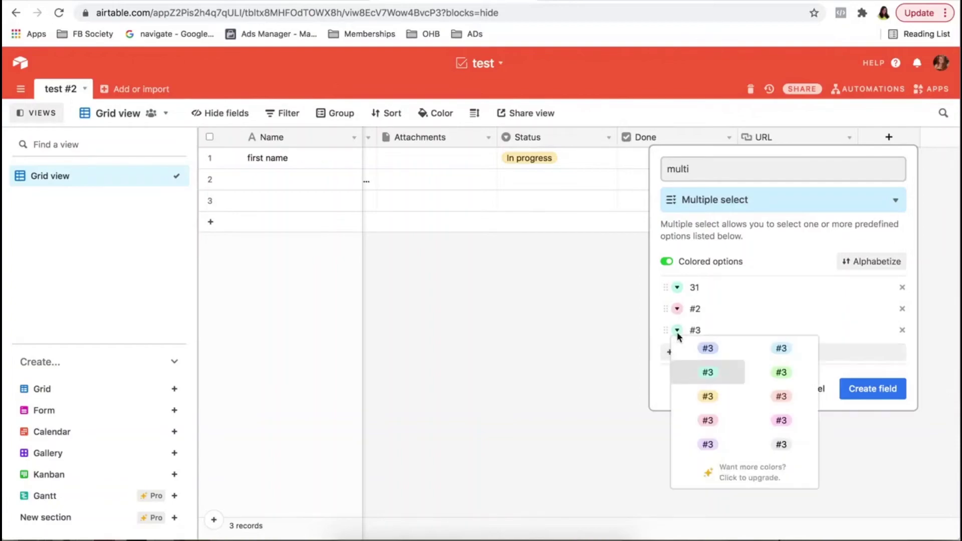
click(783, 448)
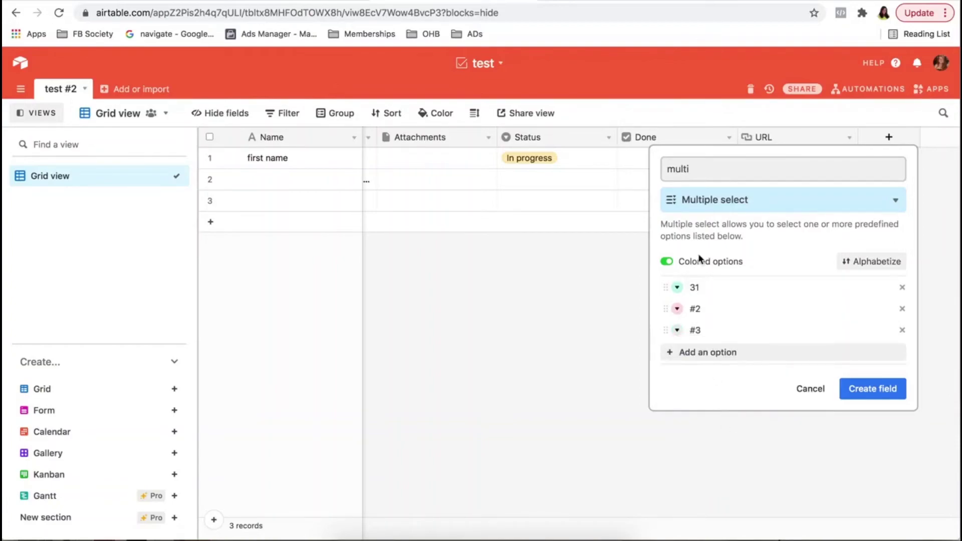
Rename the first option from '31' to '#!' and create the multi field
click(679, 288)
click(707, 284)
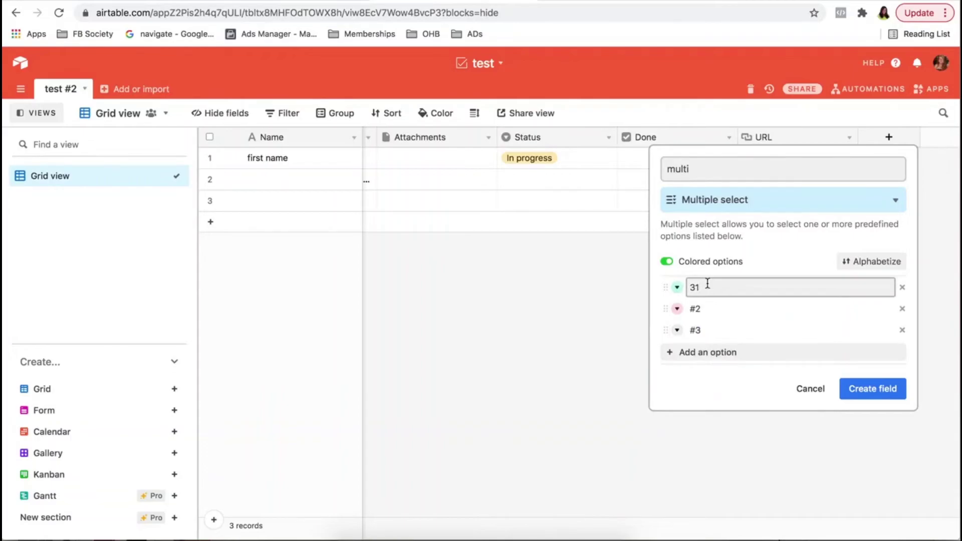
drag(707, 284, 686, 284)
key(BackSpace)
text(#!)
click(651, 418)
click(521, 313)
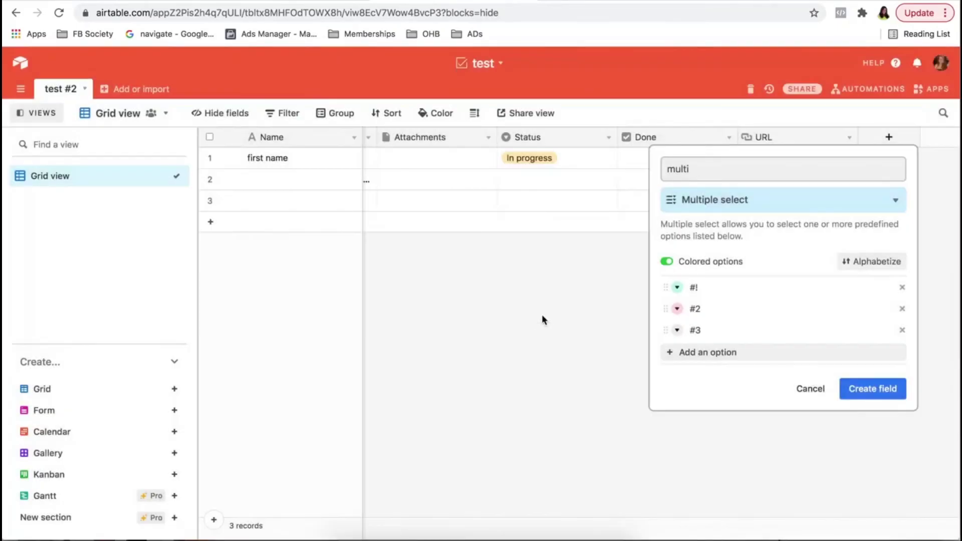
click(884, 394)
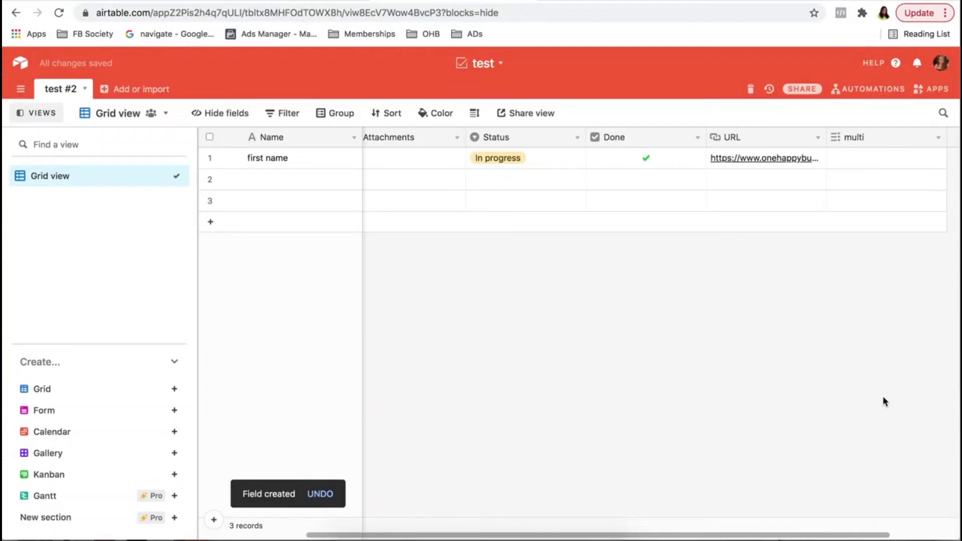
scroll(860, 194, right, 1)
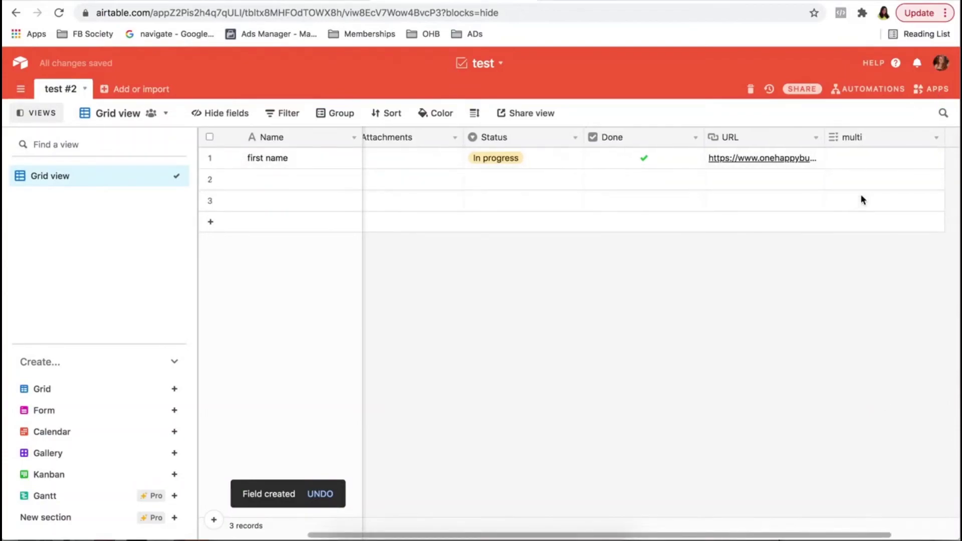
scroll(862, 200, right, 3)
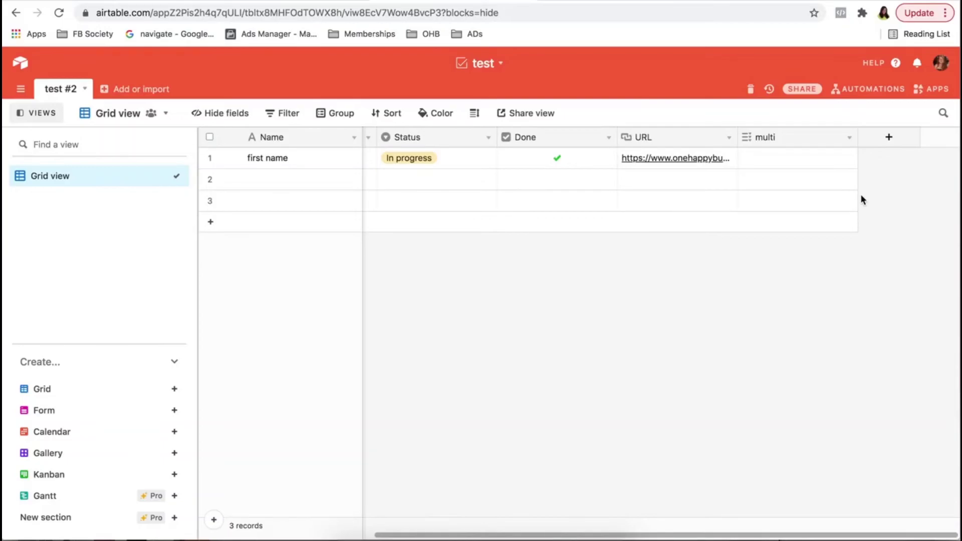
From the bases home, add a base to Workspace 4 from a template and browse the Templates gallery
click(21, 64)
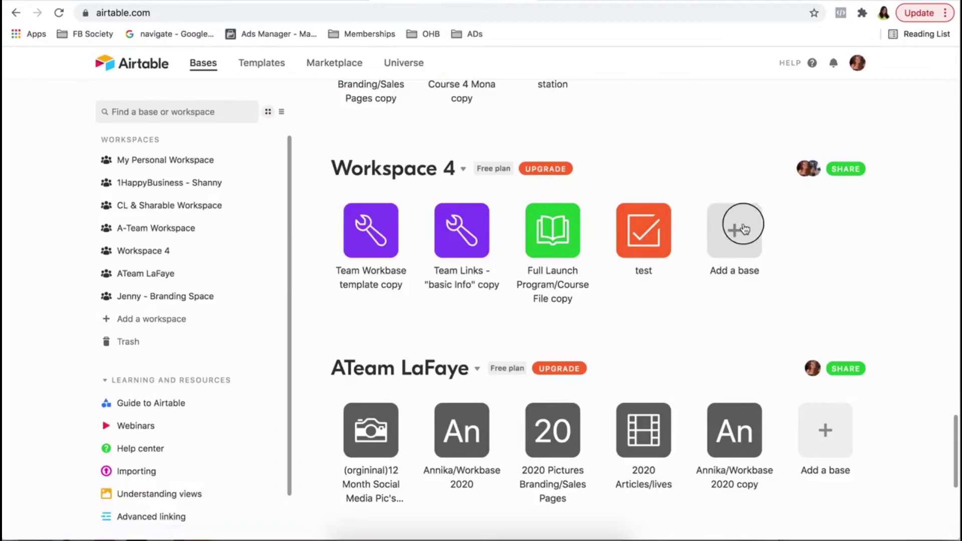
click(740, 231)
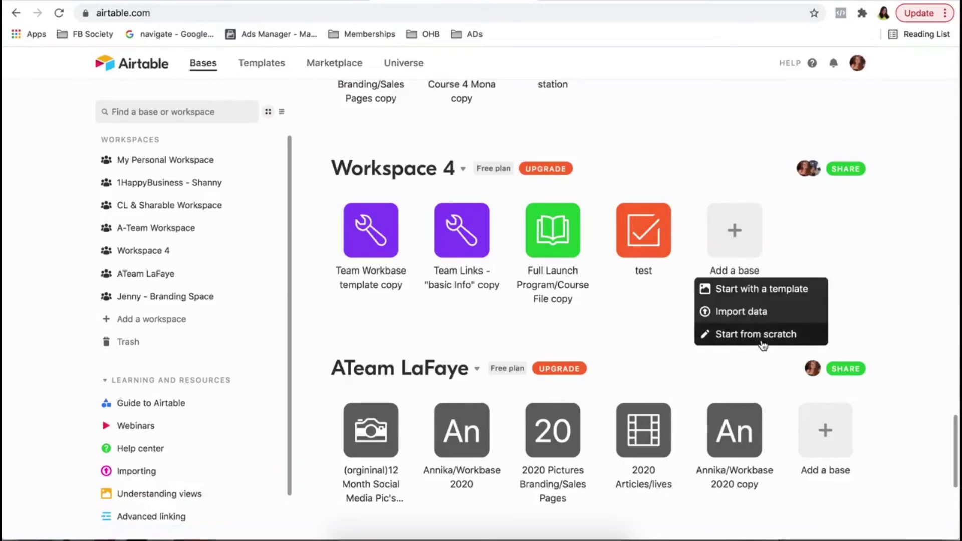
click(758, 296)
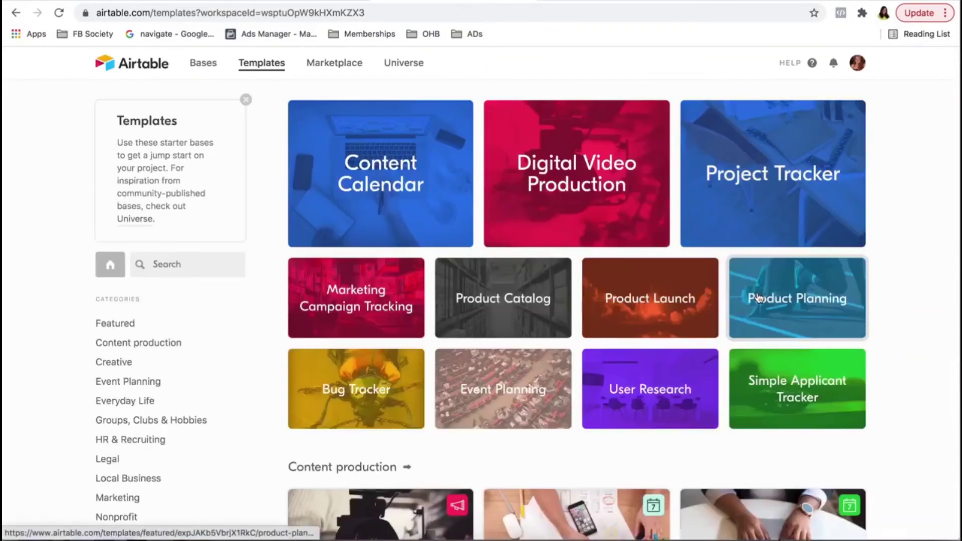
scroll(625, 300, down, 4)
scroll(625, 298, up, 3)
scroll(625, 298, down, 7)
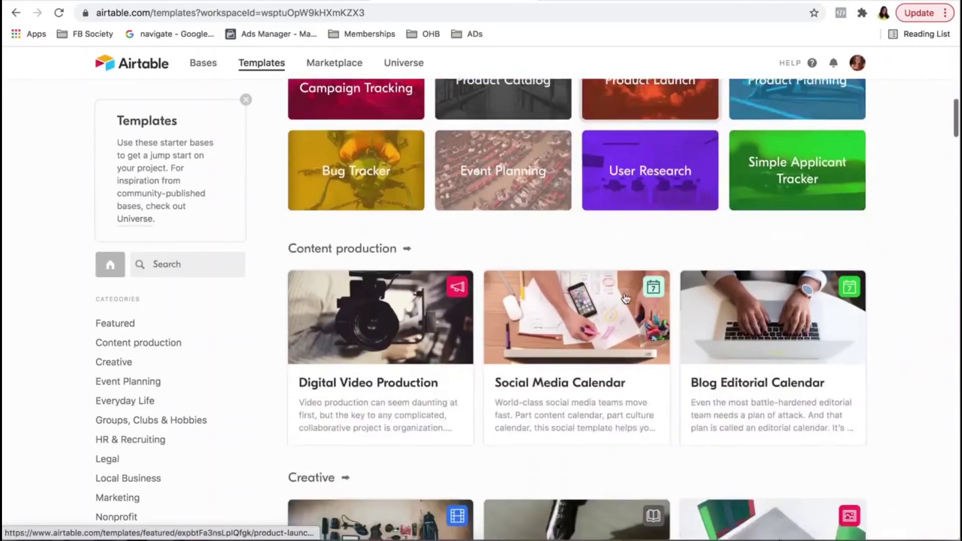
scroll(625, 298, up, 7)
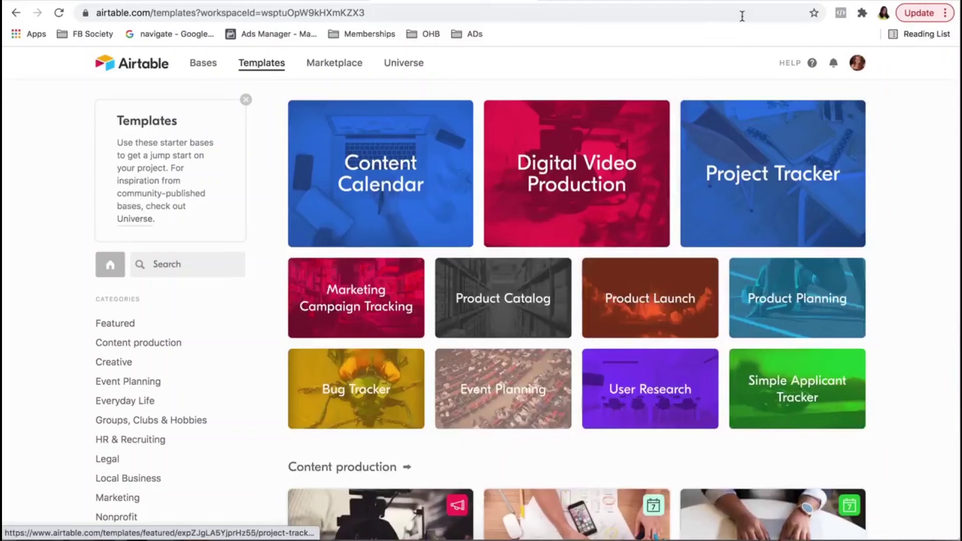